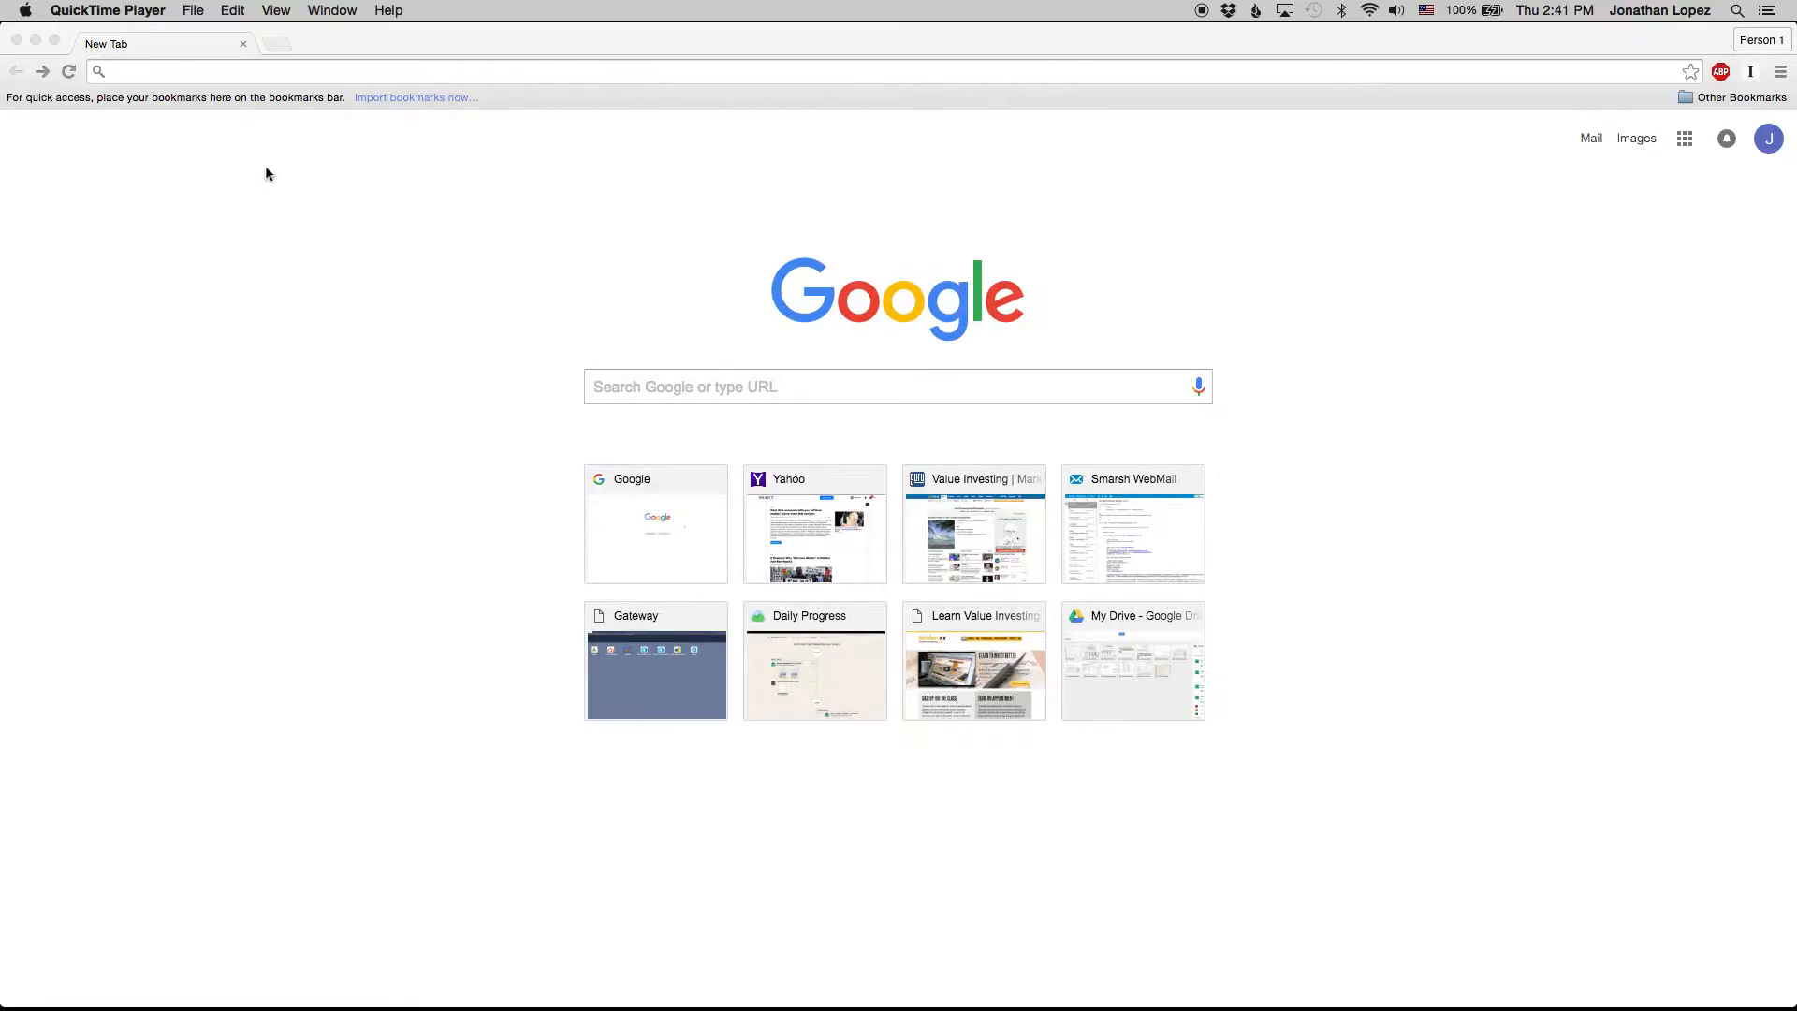
# - Go to google.com/finance and open its stock screener
pyautogui.click(161, 72)
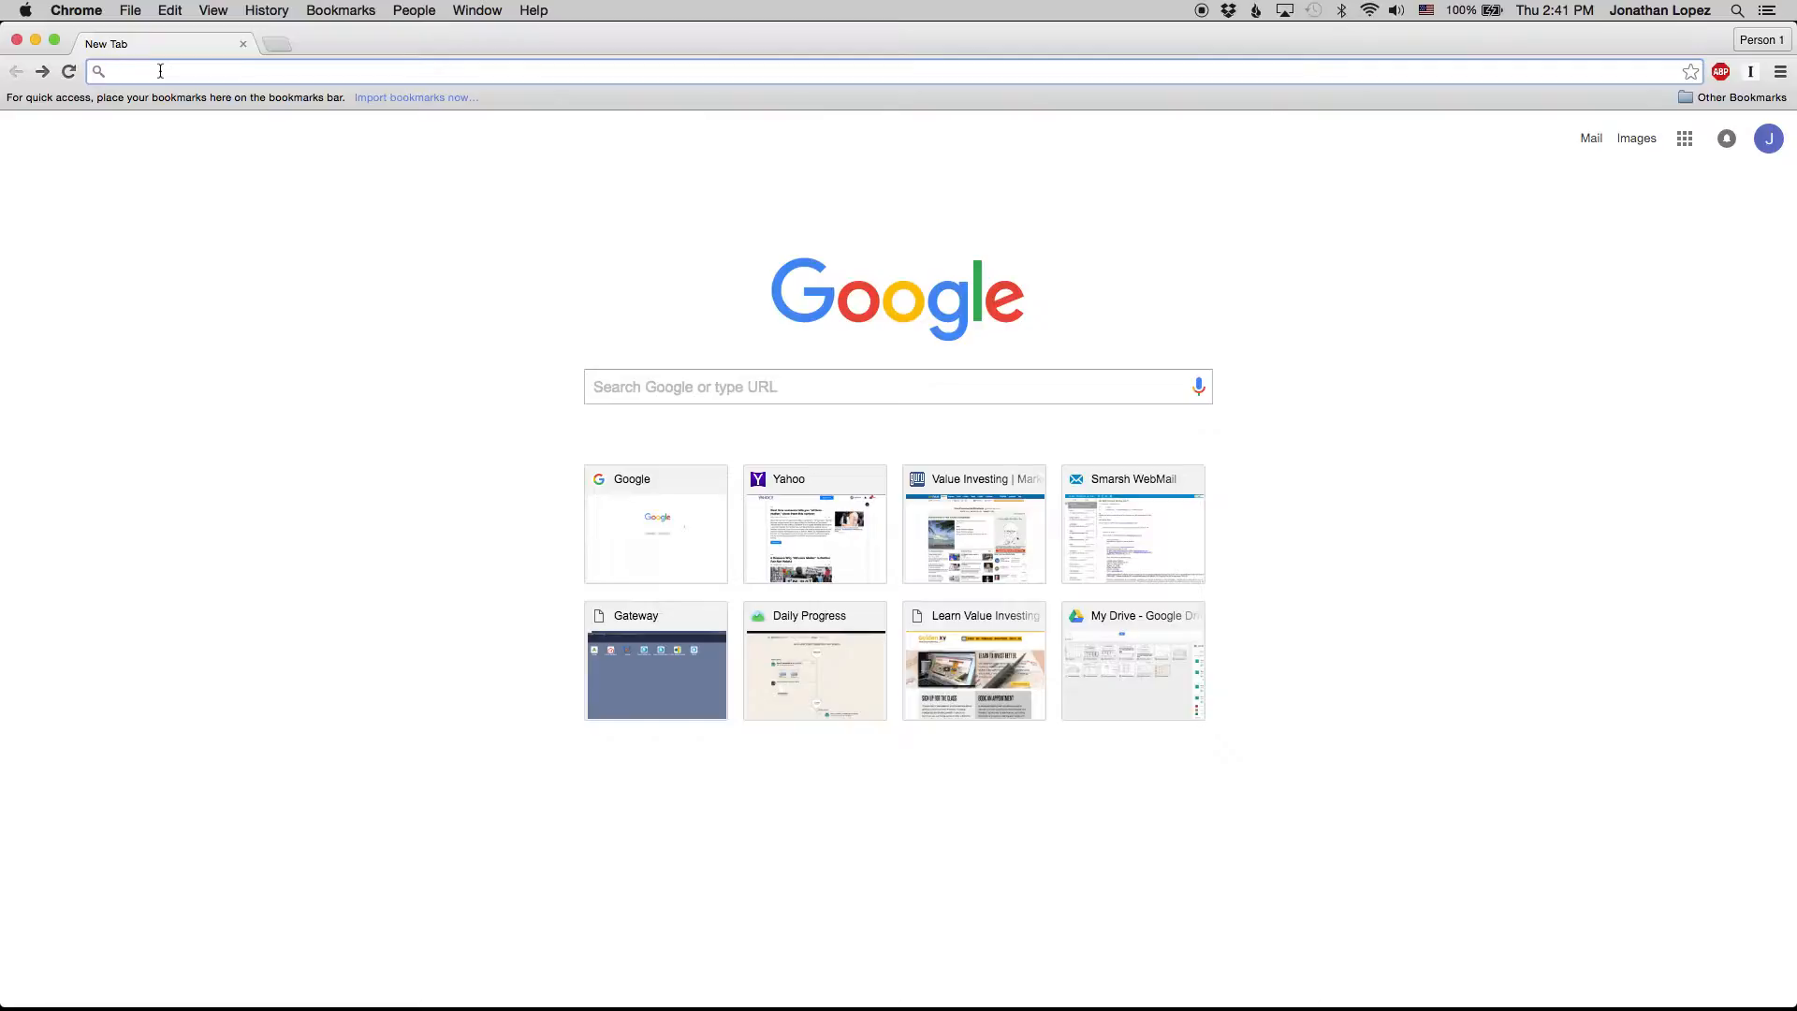
pyautogui.write('google')
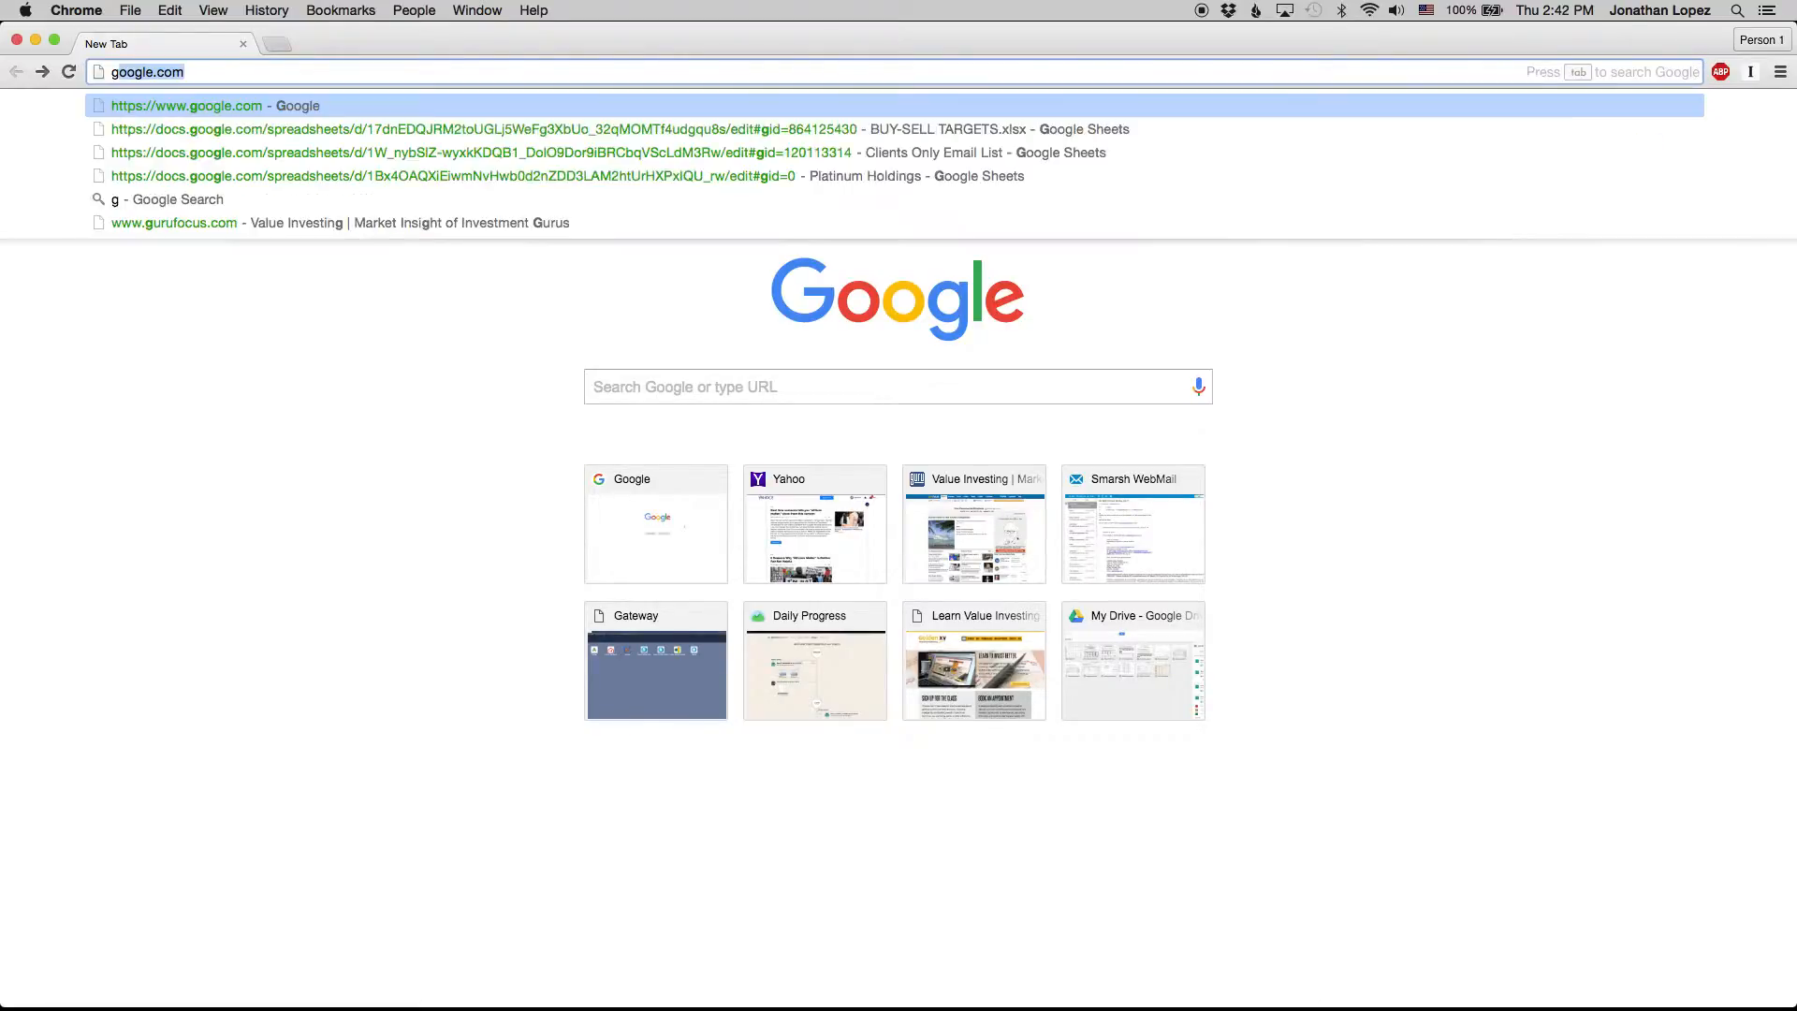
pyautogui.write('.com')
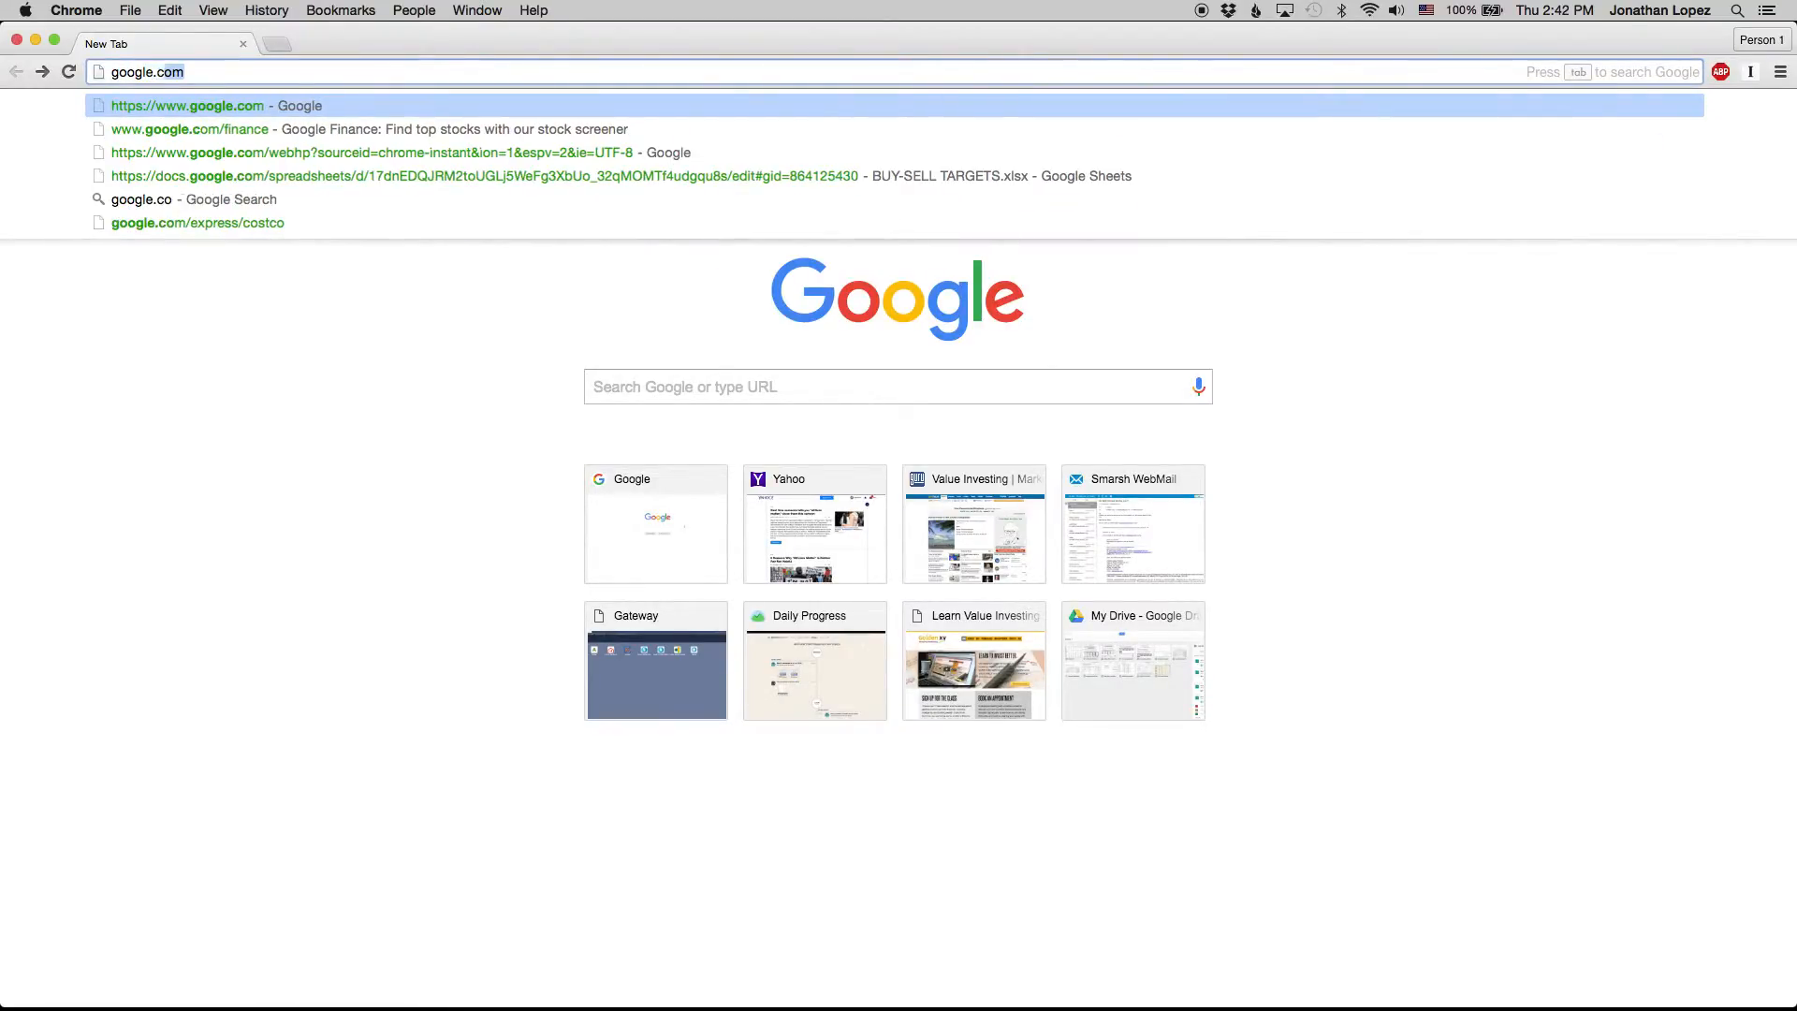
pyautogui.write('/financ')
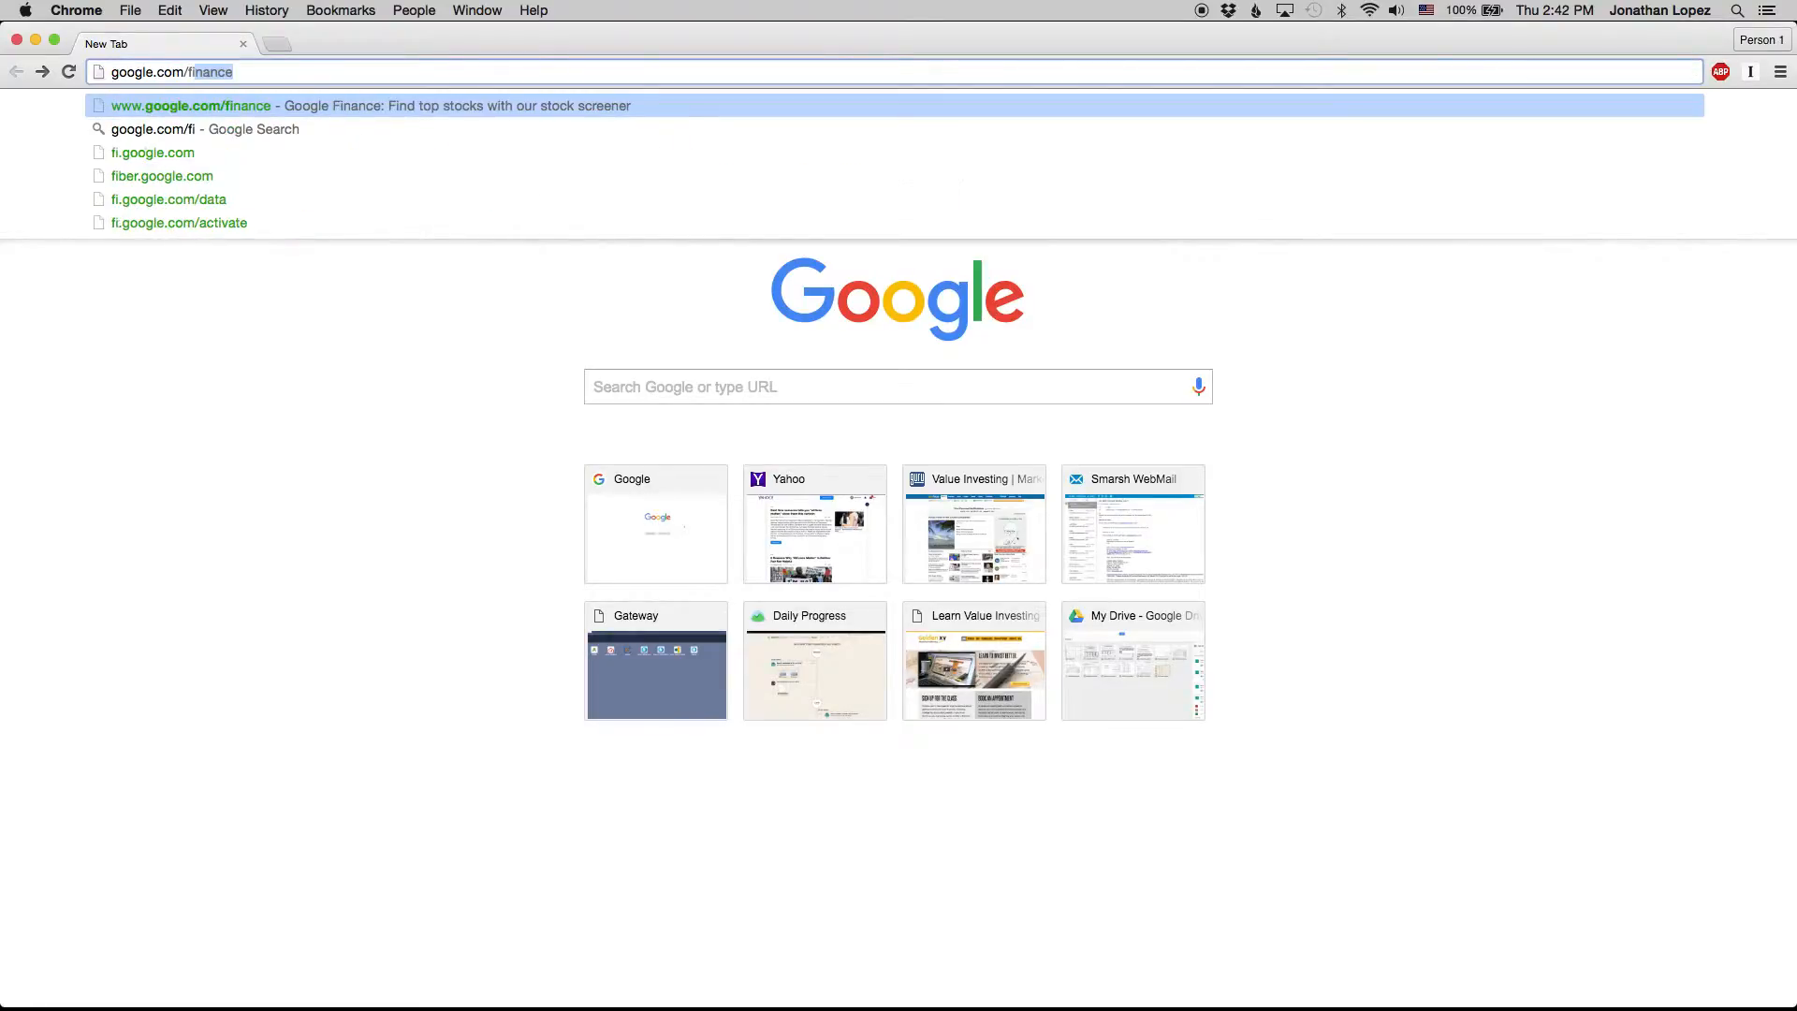
pyautogui.write('e')
pyautogui.press('Return')
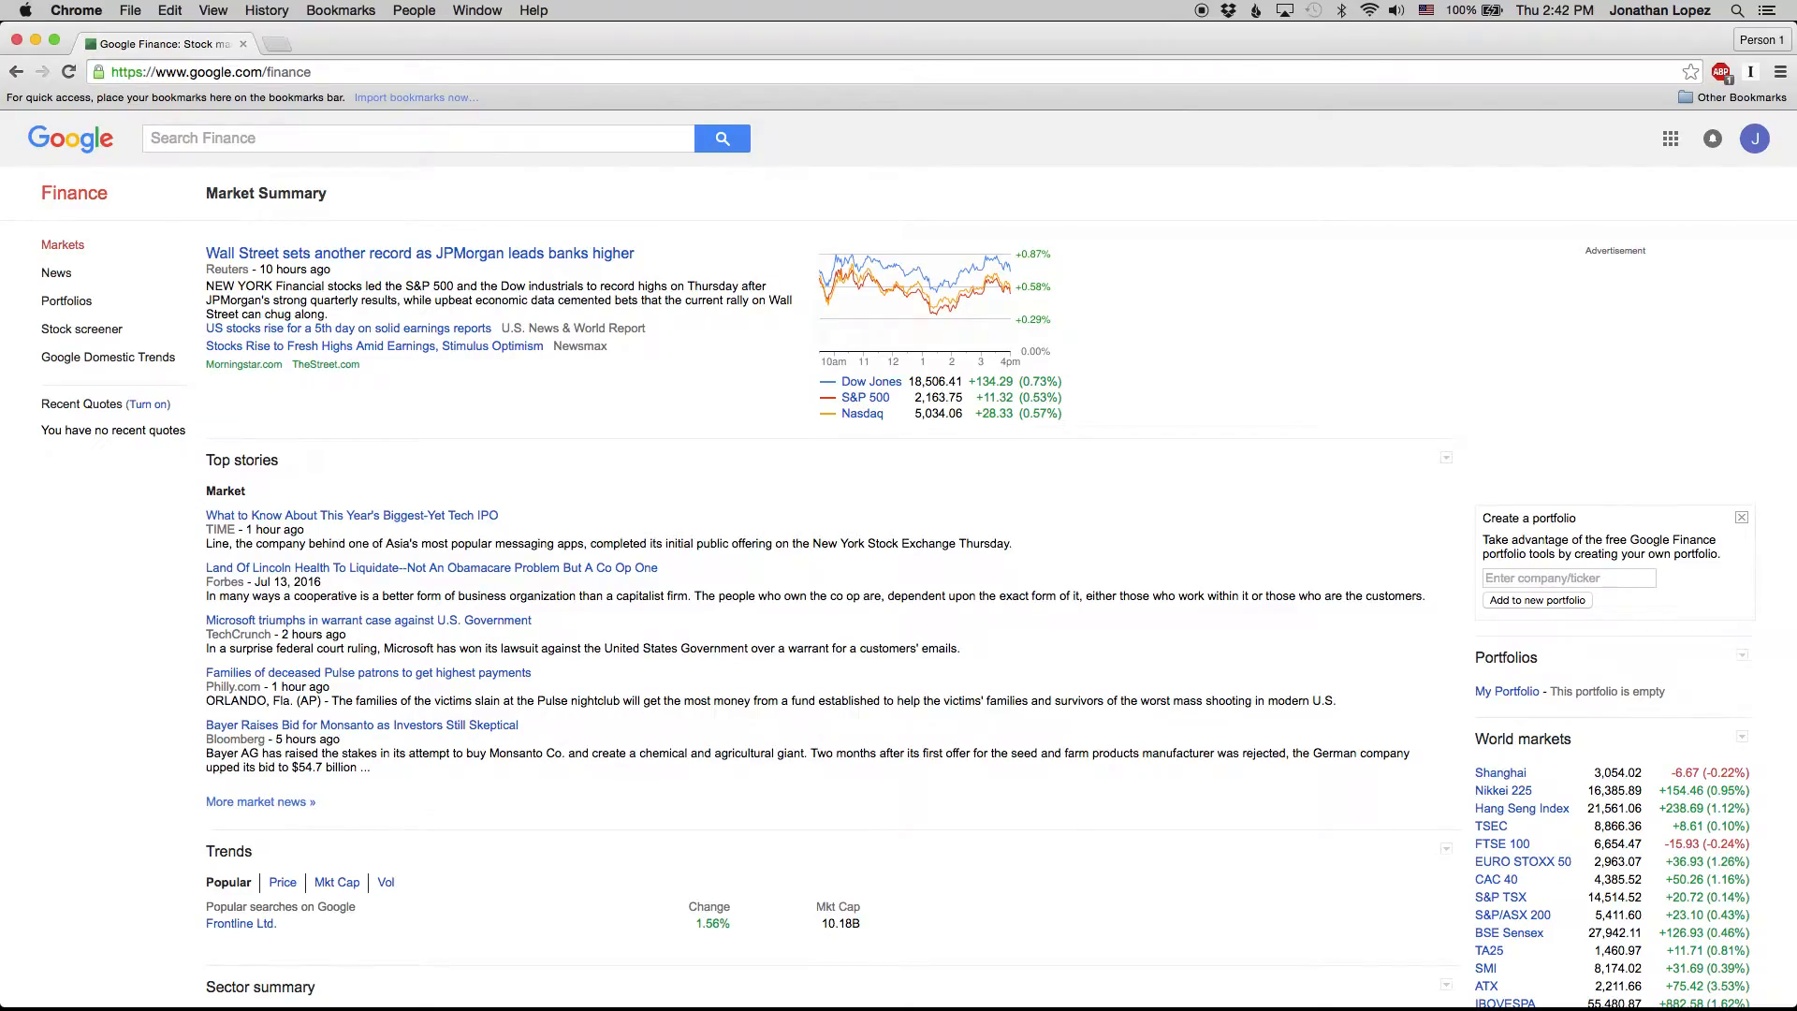
pyautogui.click(61, 335)
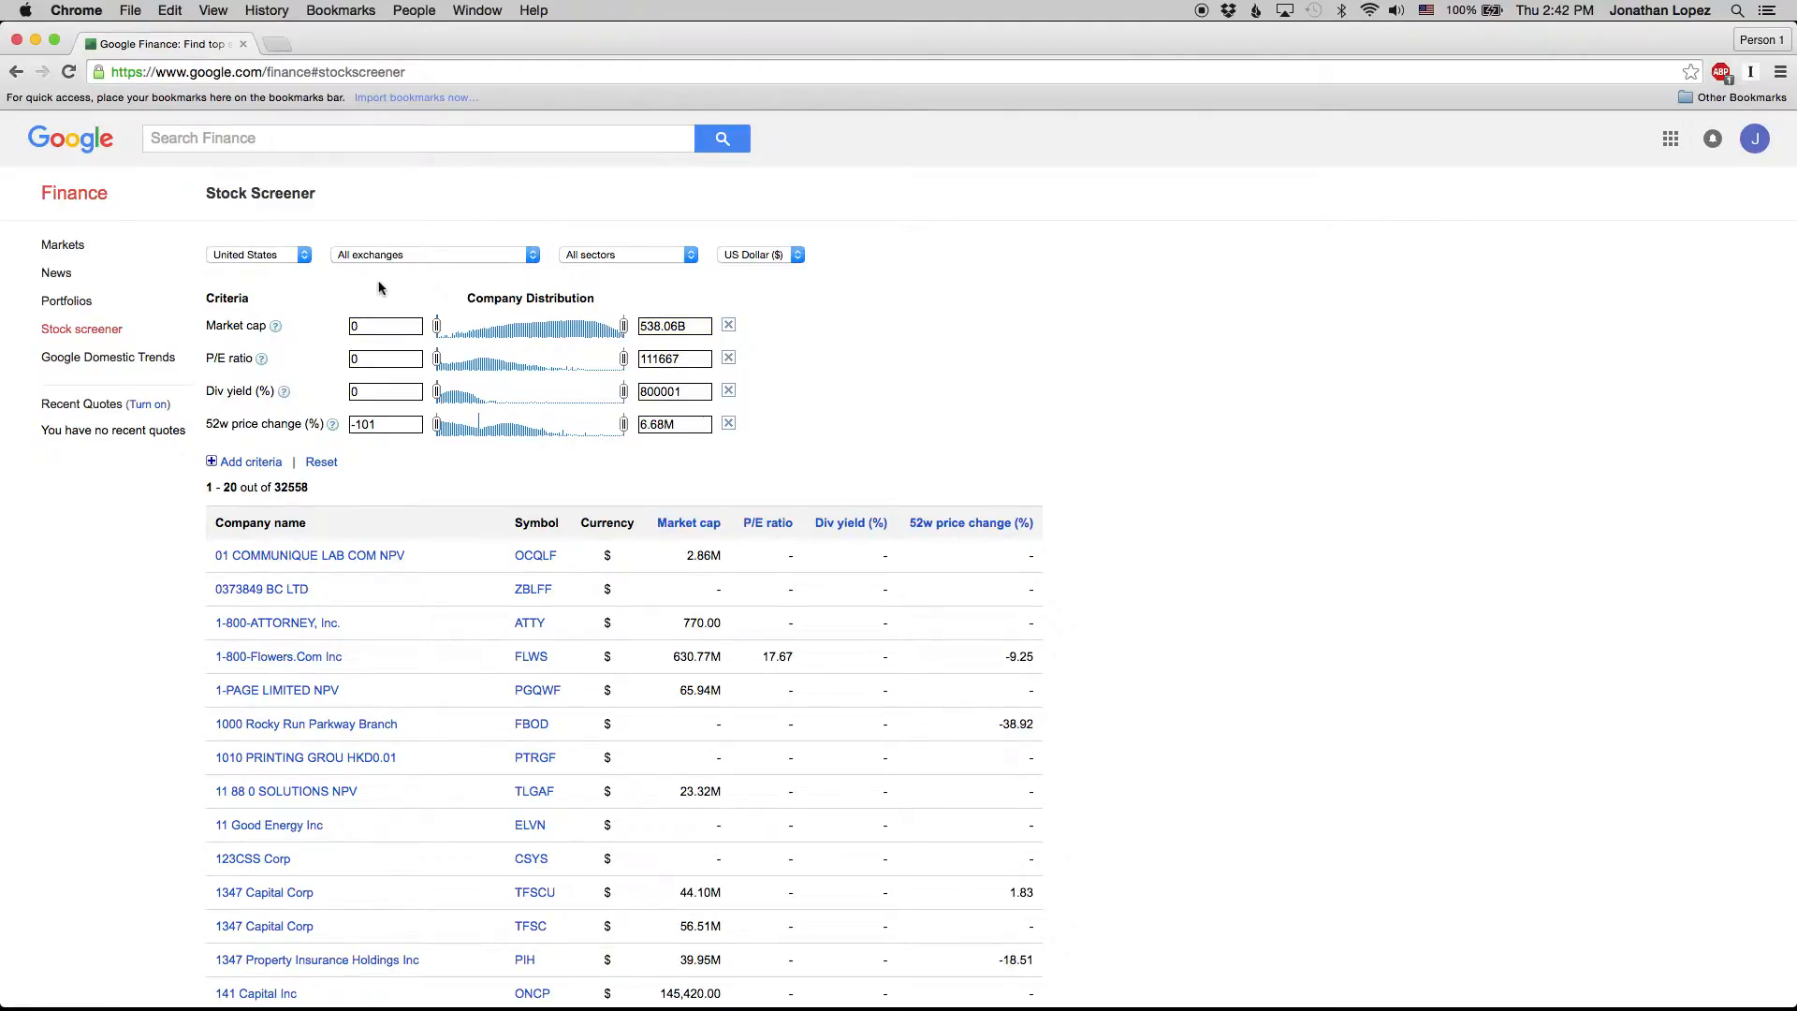
# - Set the screener's minimum market cap to 10B
pyautogui.click(365, 326)
pyautogui.write('10b')
pyautogui.press('Return')
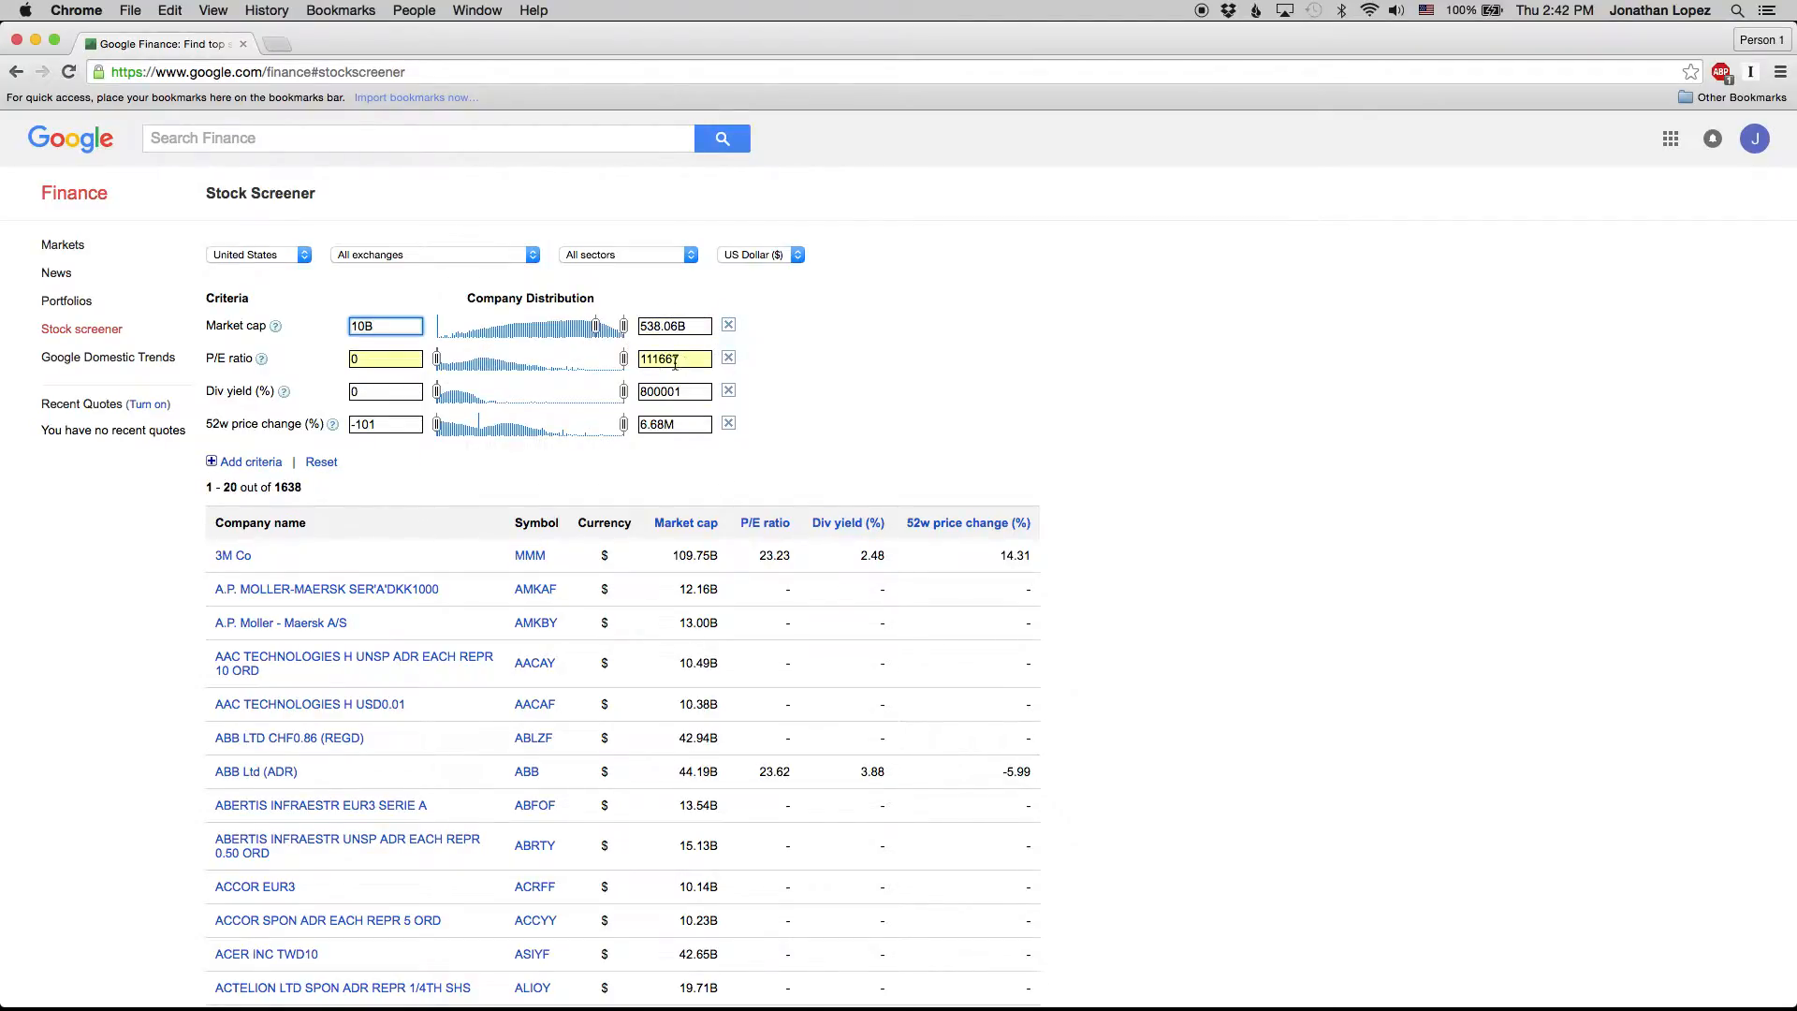
# - Remove the P/E ratio and 52w price change criteria, and raise the minimum dividend yield to 0.15%
pyautogui.click(729, 360)
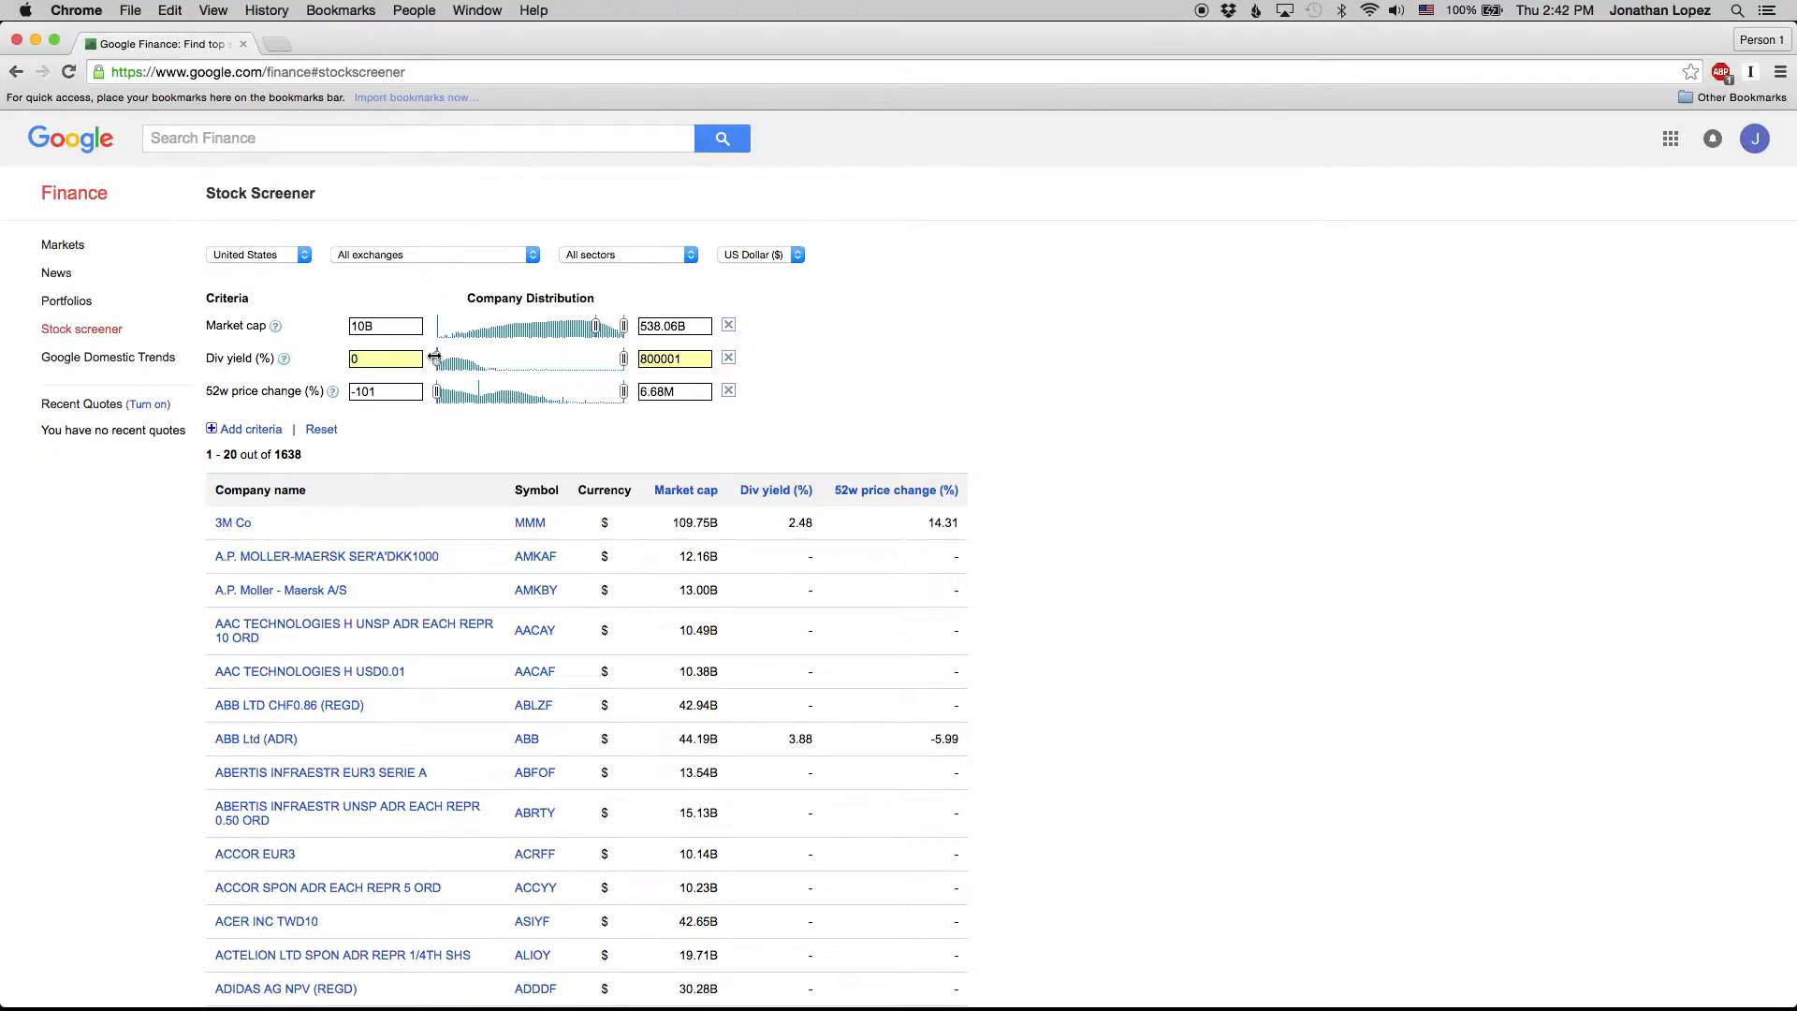
pyautogui.moveTo(434, 357); pyautogui.dragTo(435, 358)
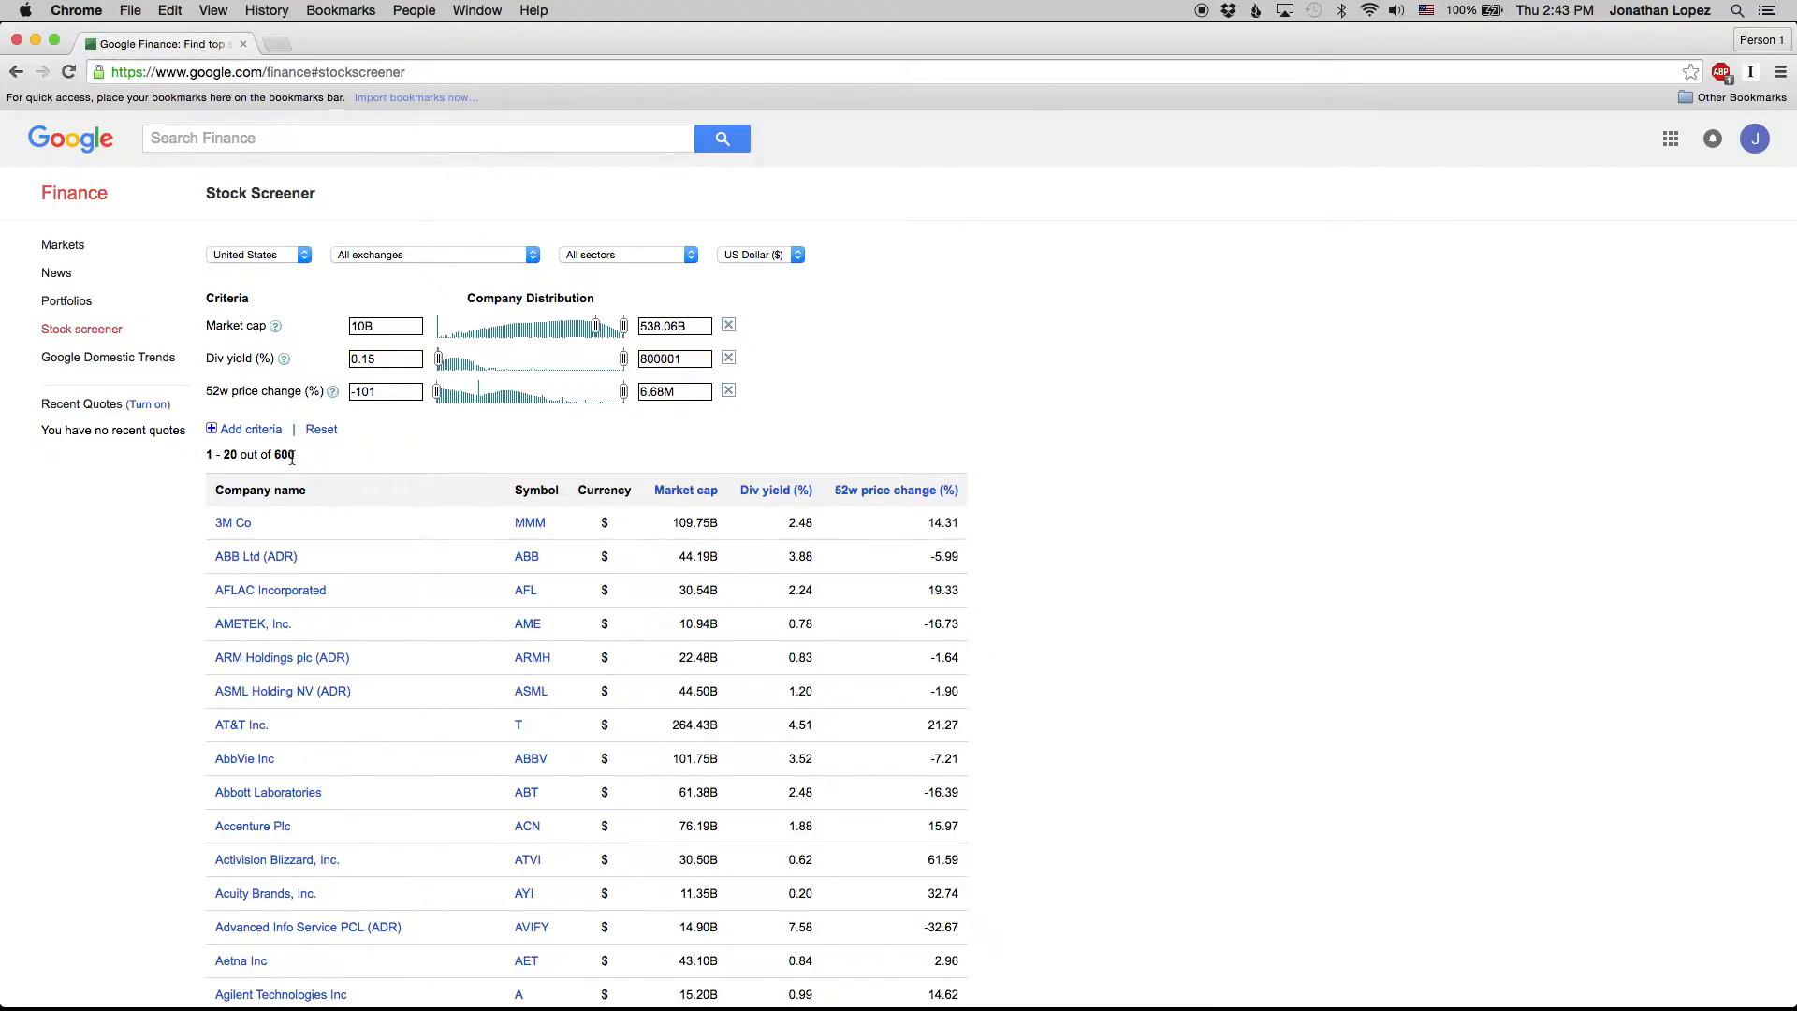
pyautogui.click(729, 392)
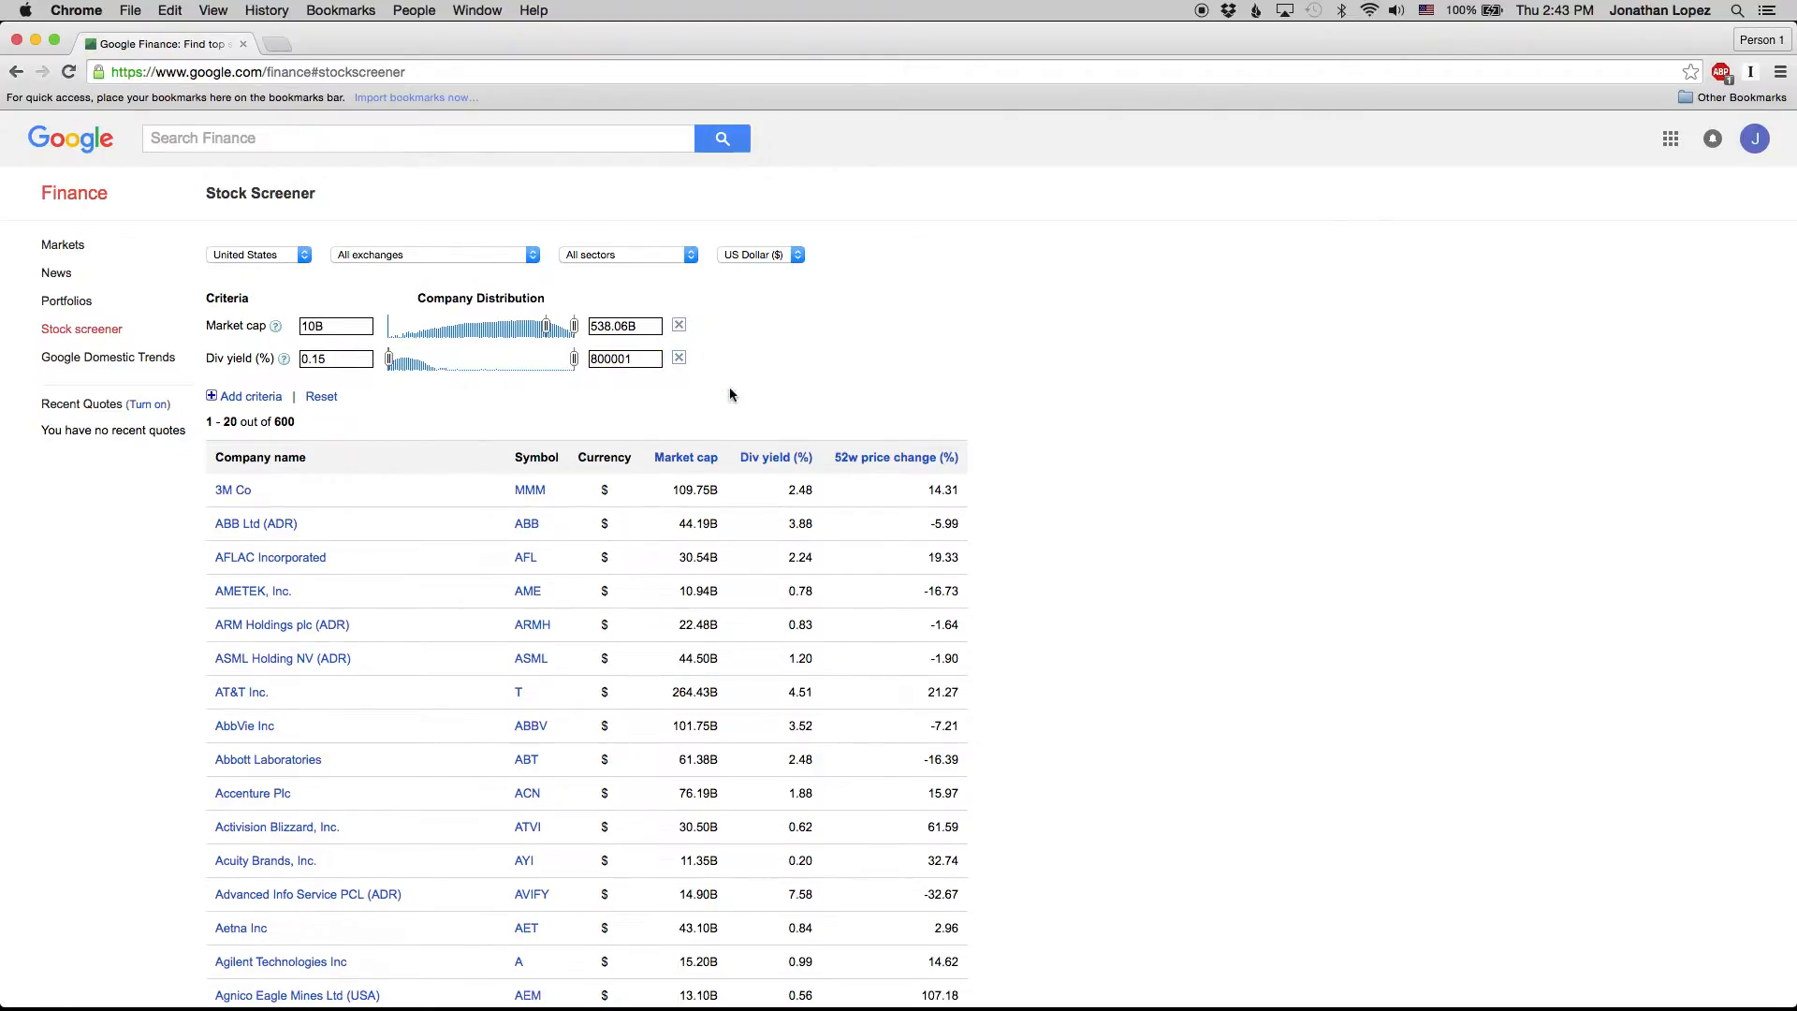
# - Add the financial ratios Current ratio and LT debt/equity (Recent qtr) (%) as screening criteria
pyautogui.click(213, 398)
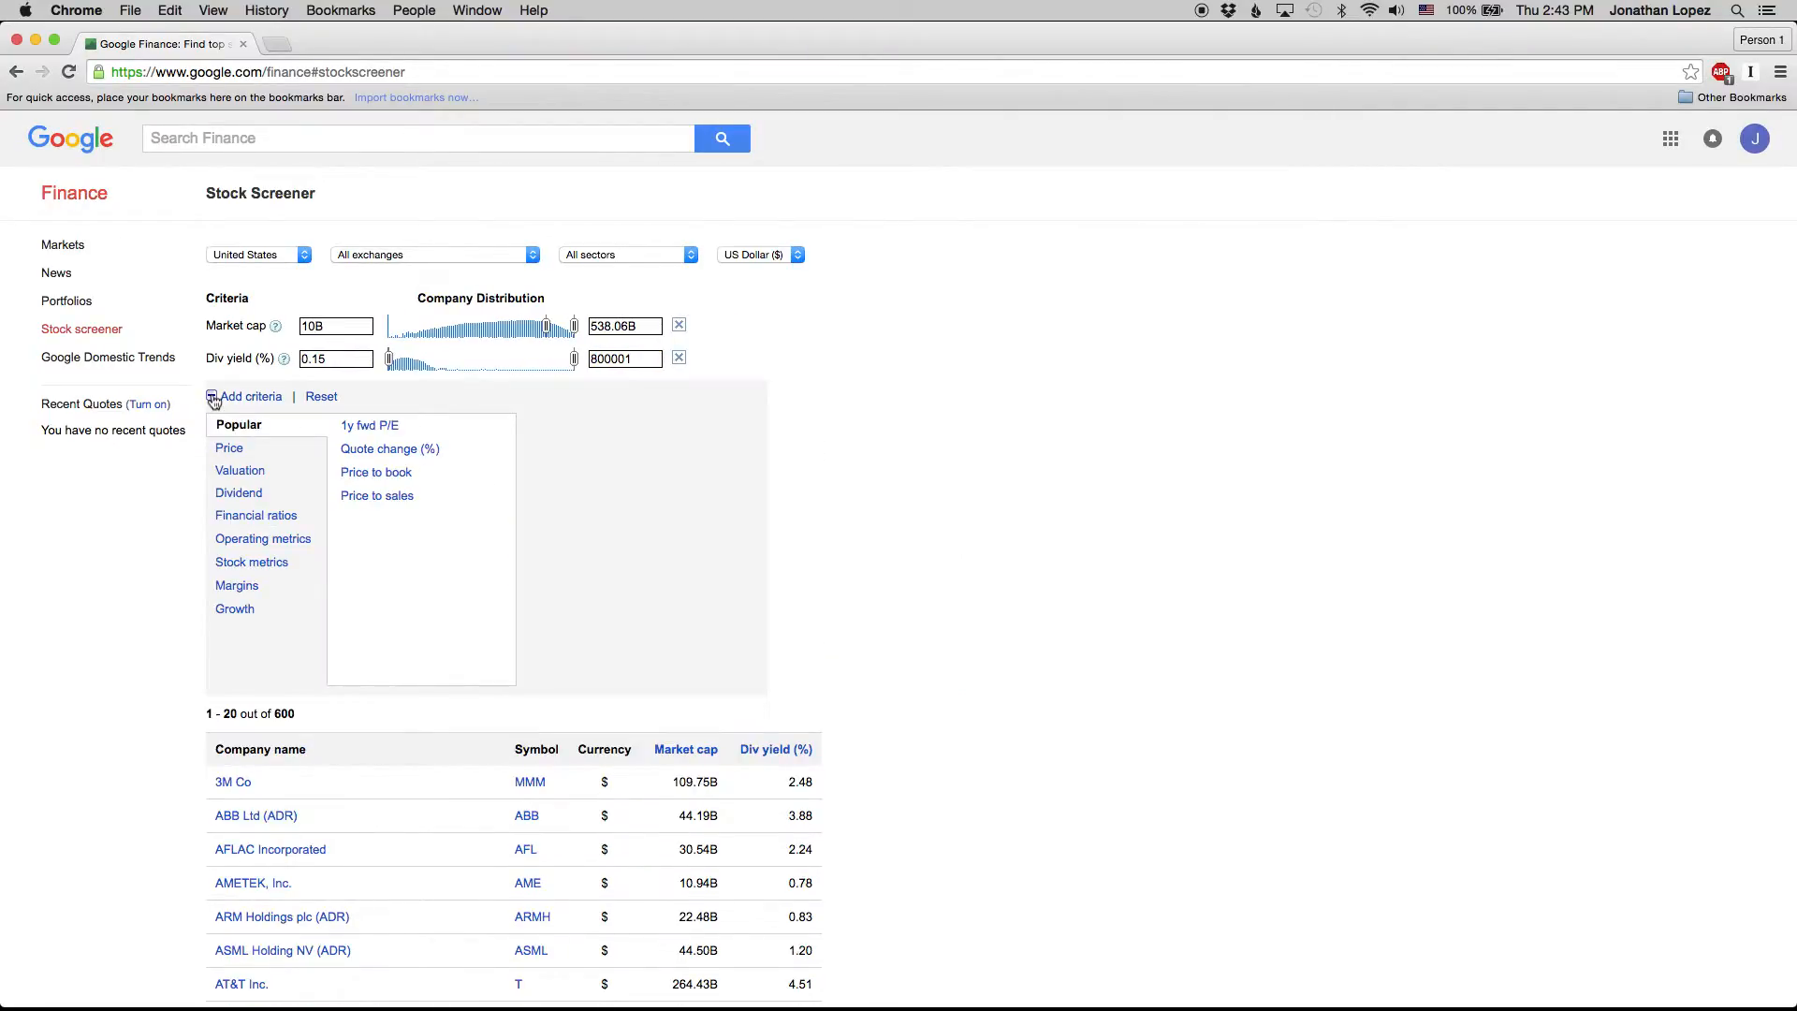
pyautogui.click(228, 453)
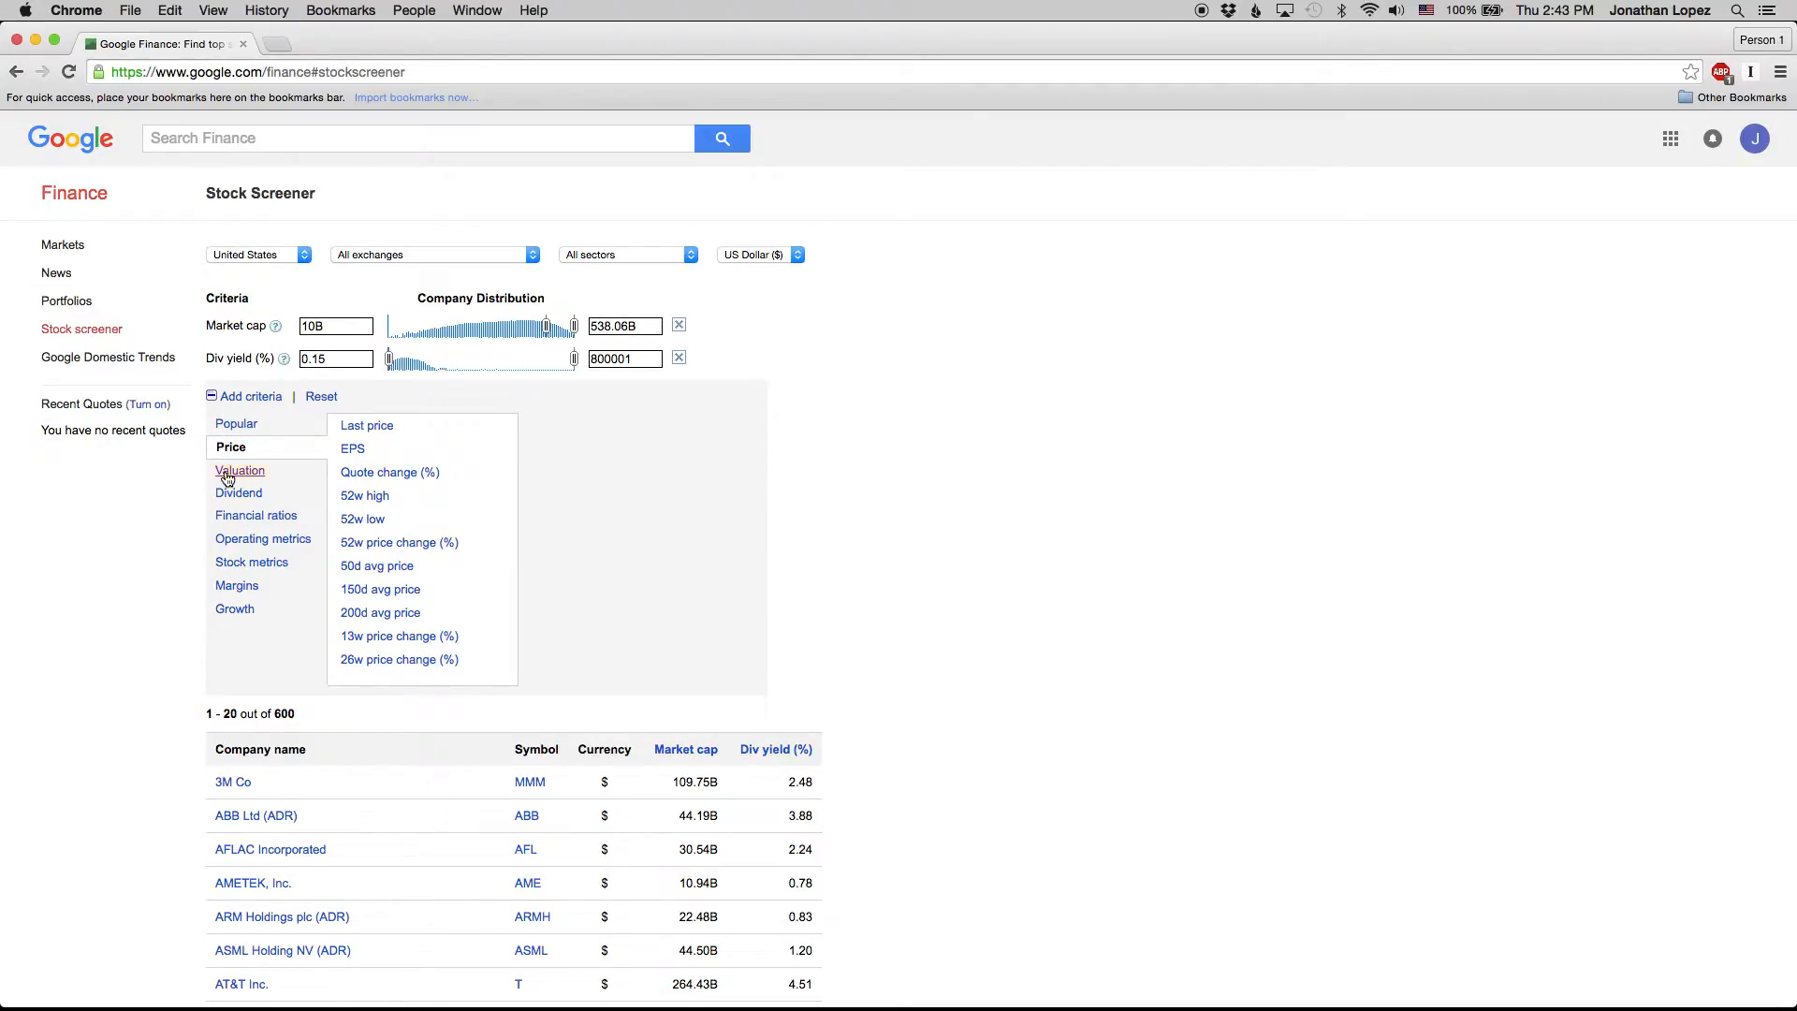
pyautogui.click(227, 475)
pyautogui.click(227, 498)
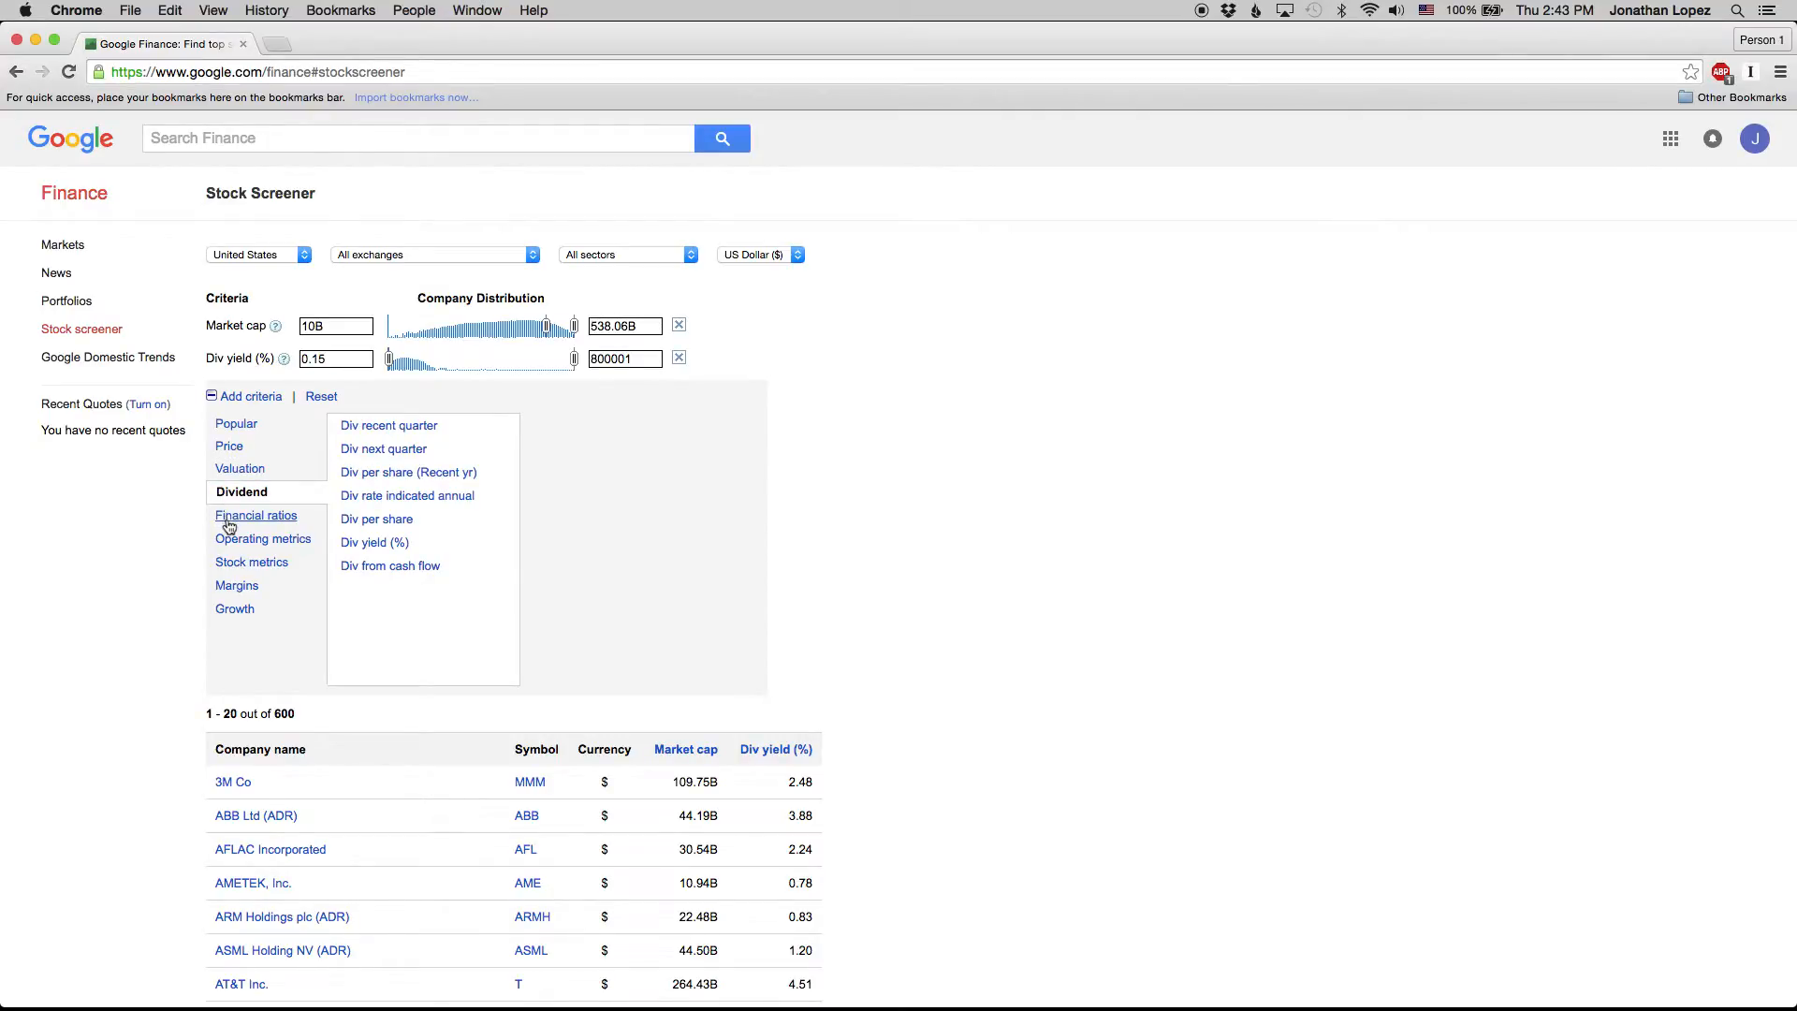
pyautogui.click(227, 521)
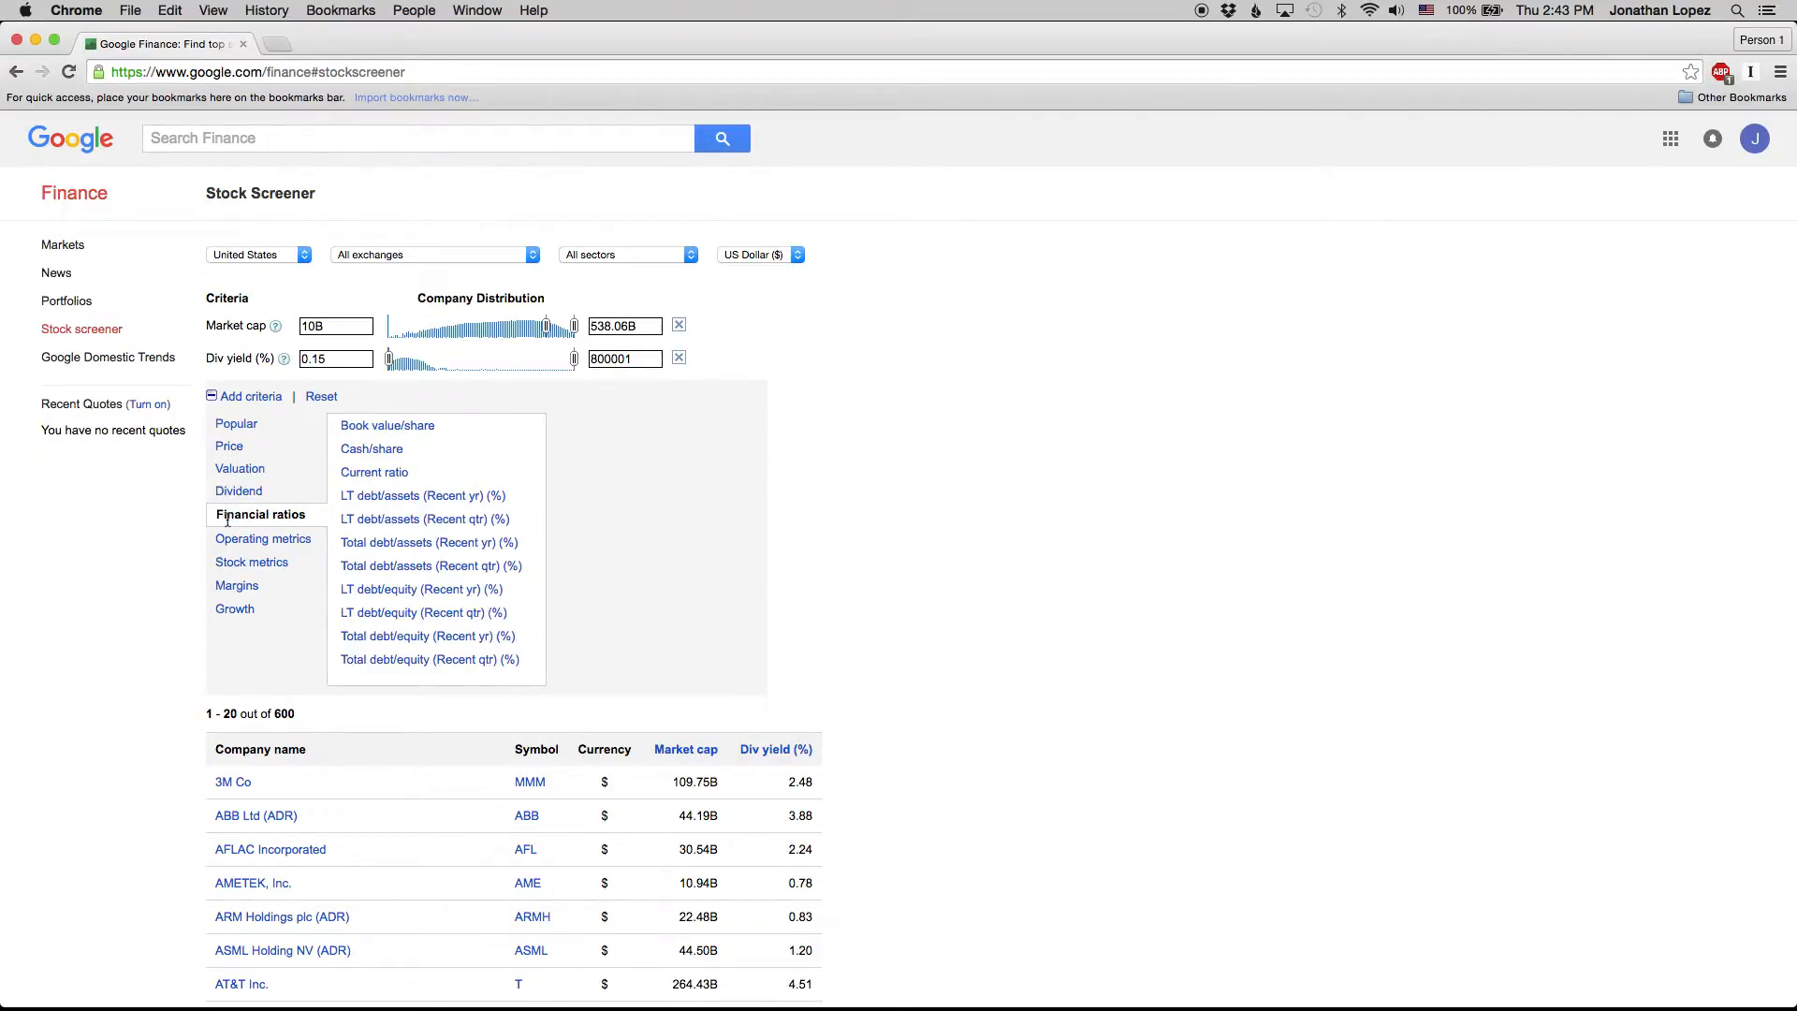
pyautogui.click(357, 475)
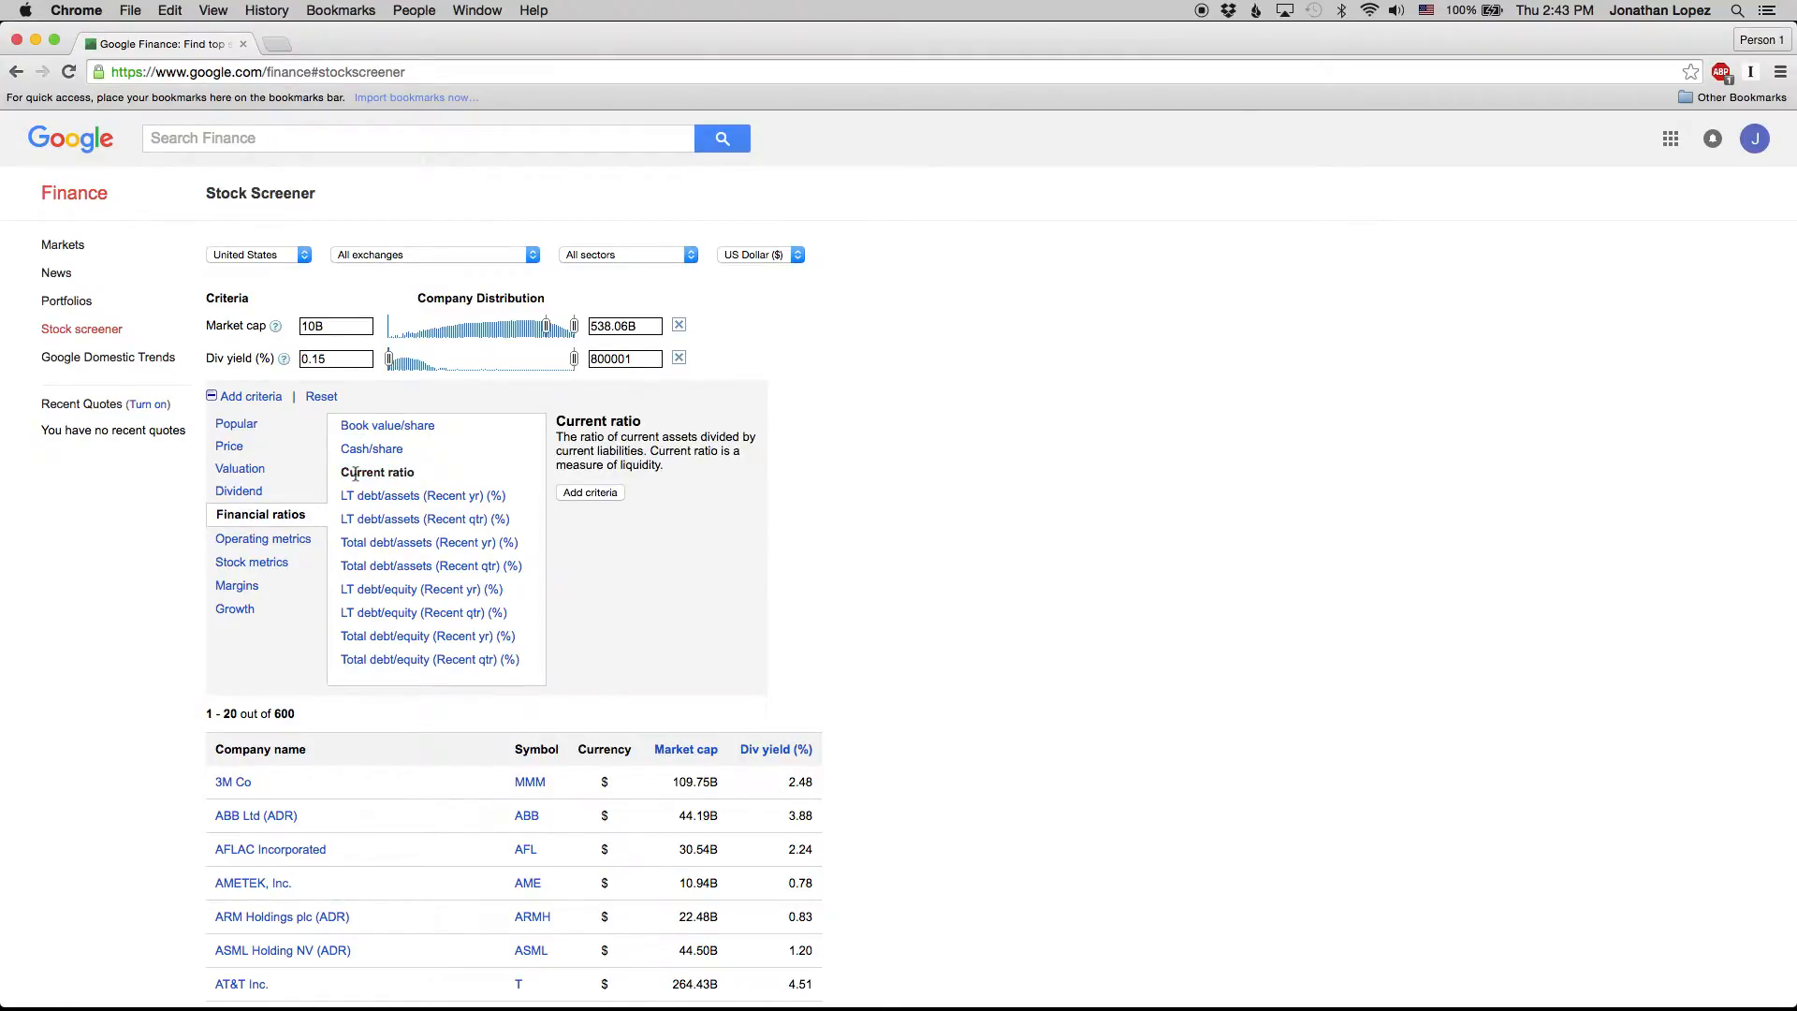
pyautogui.click(581, 494)
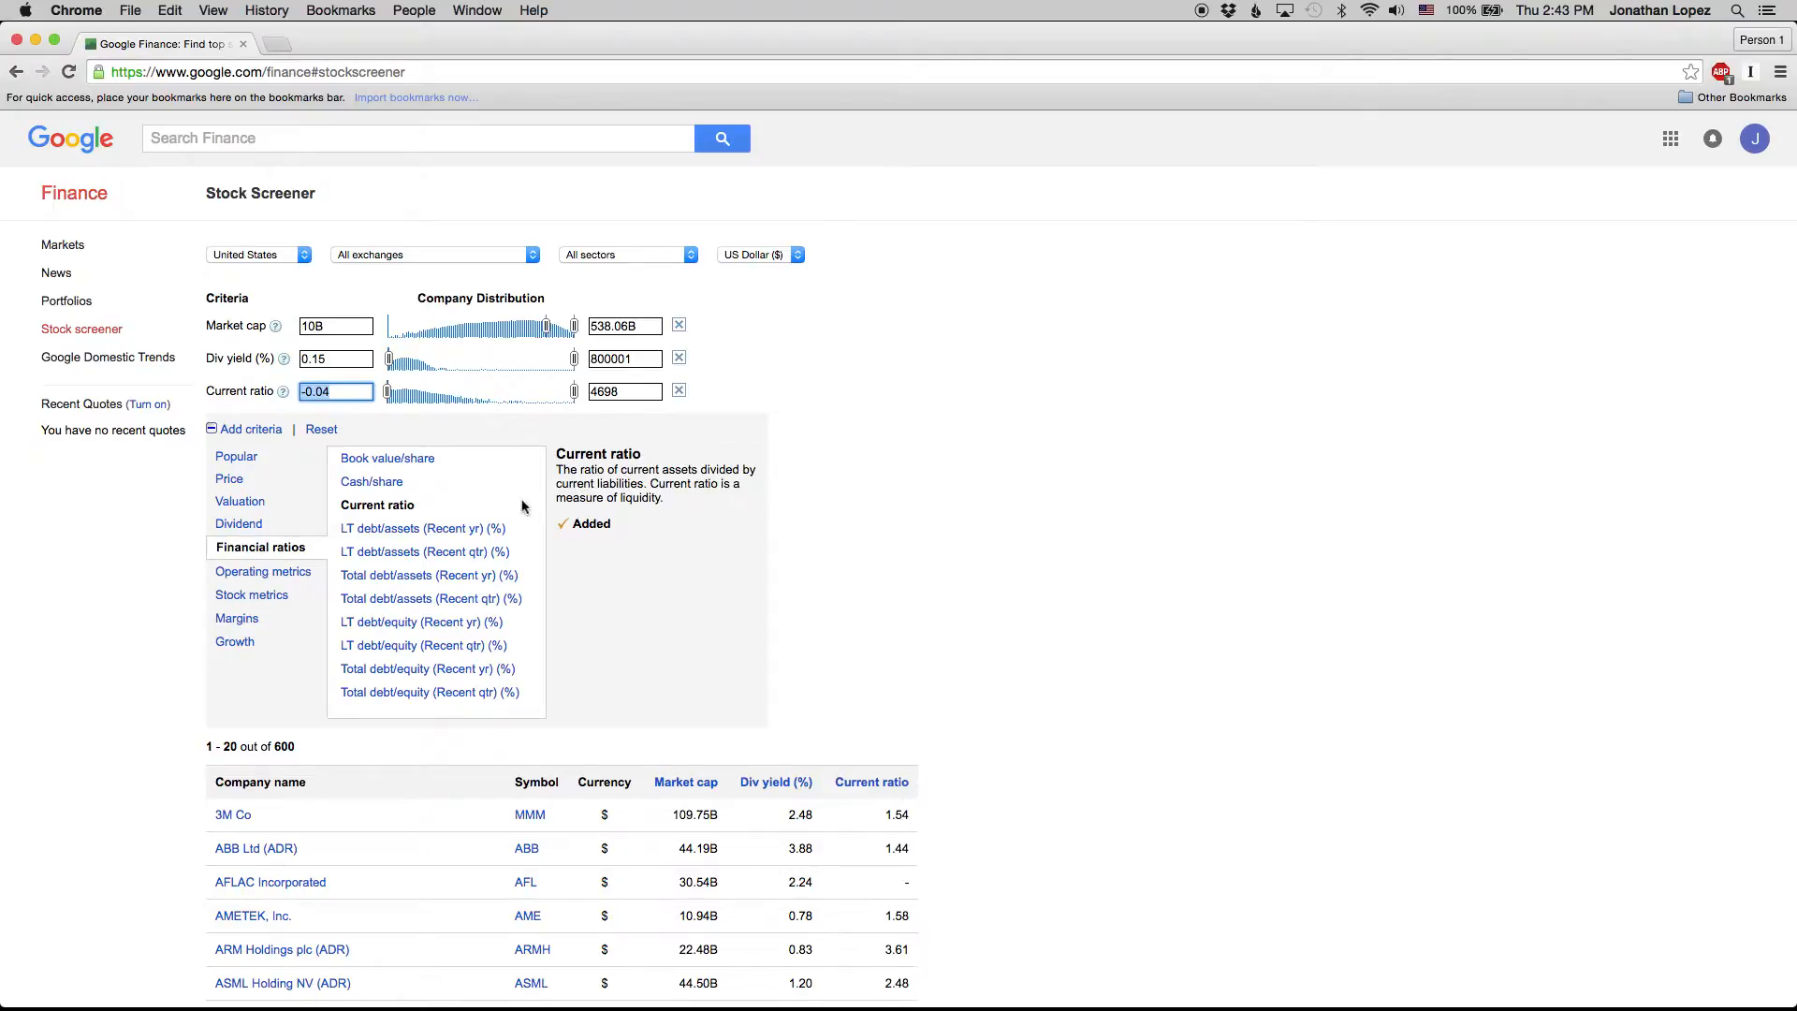
pyautogui.click(370, 647)
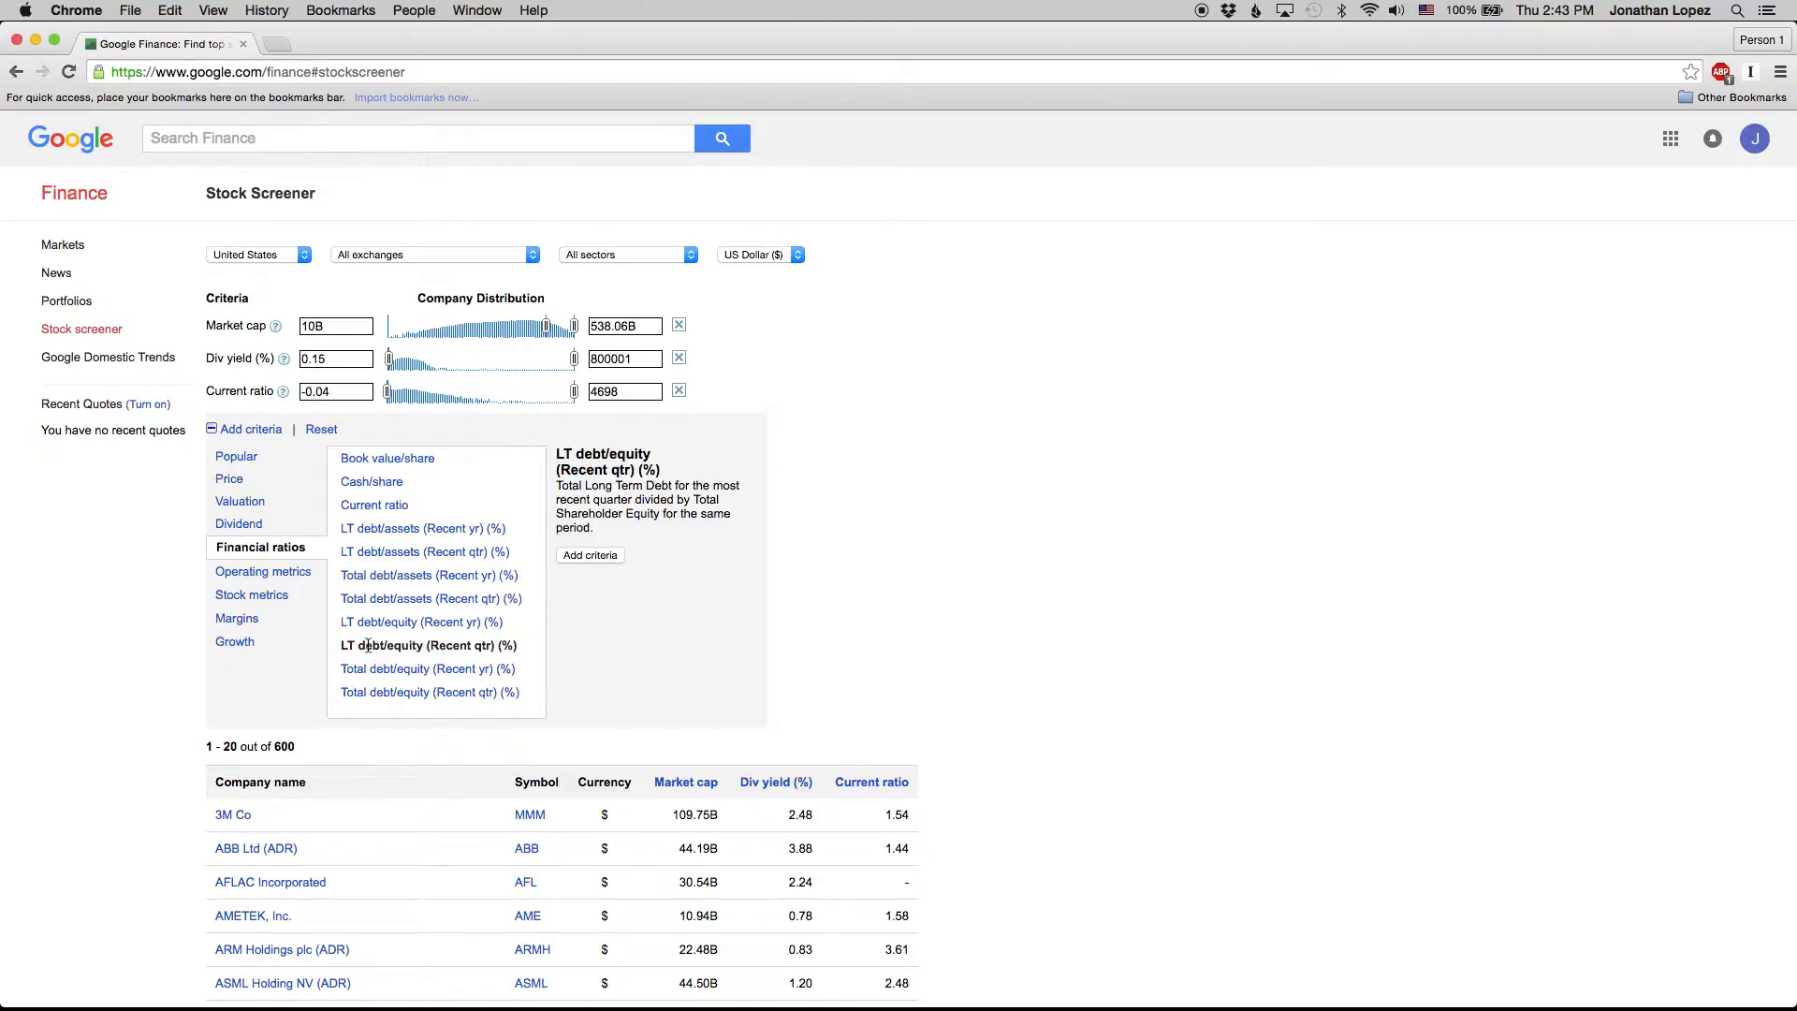
pyautogui.click(586, 556)
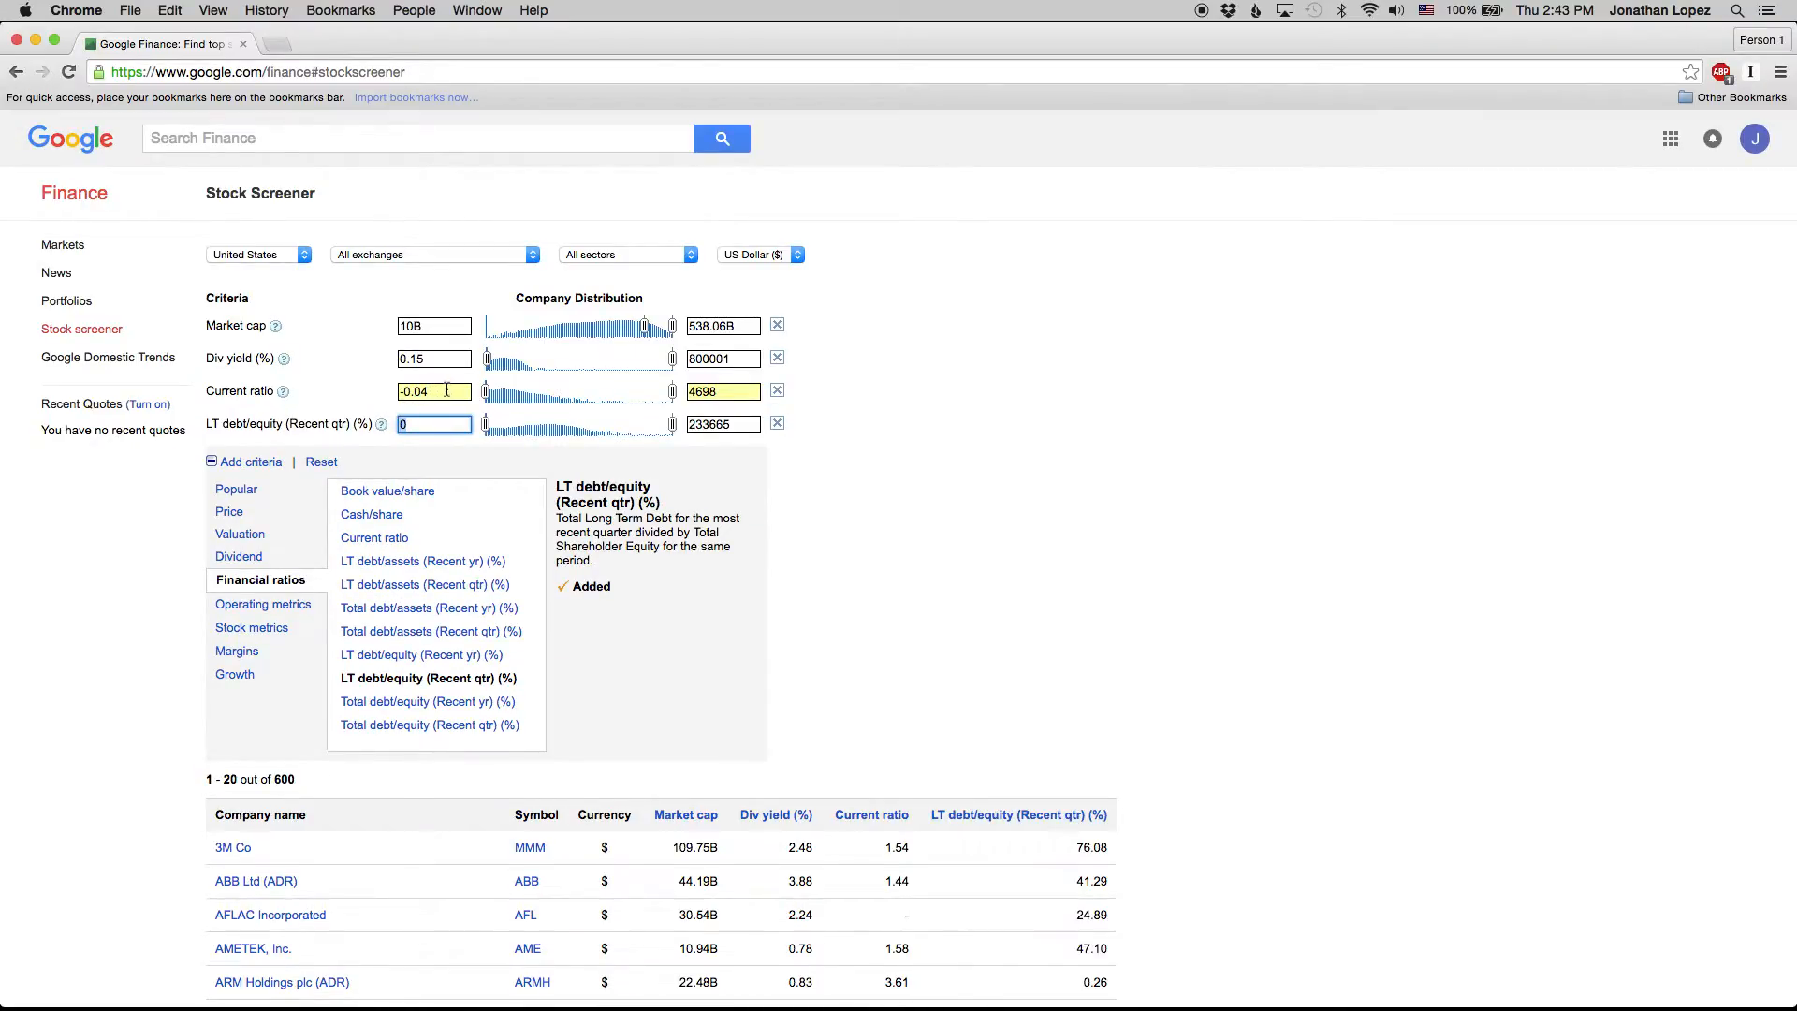
# - Set the minimum current ratio to 1 and the maximum recent-quarter LT debt/equity to 100%
pyautogui.moveTo(447, 391); pyautogui.dragTo(386, 387)
pyautogui.write('1')
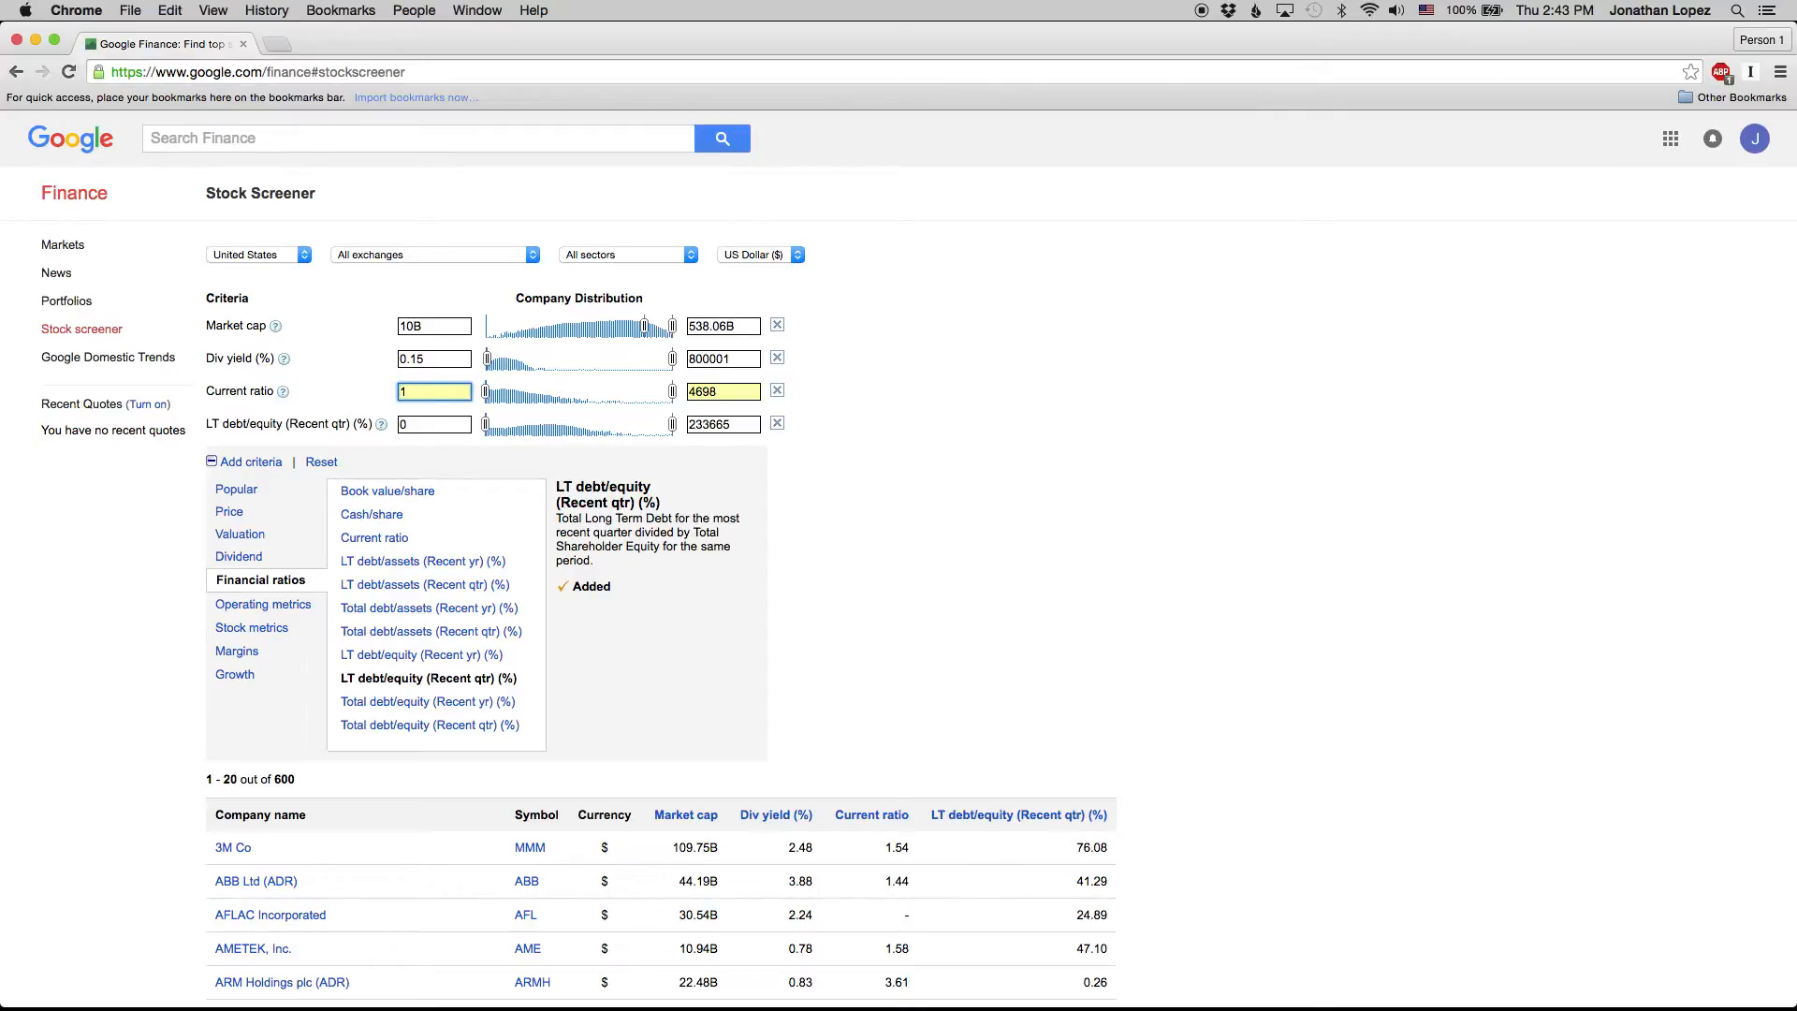
pyautogui.click(810, 498)
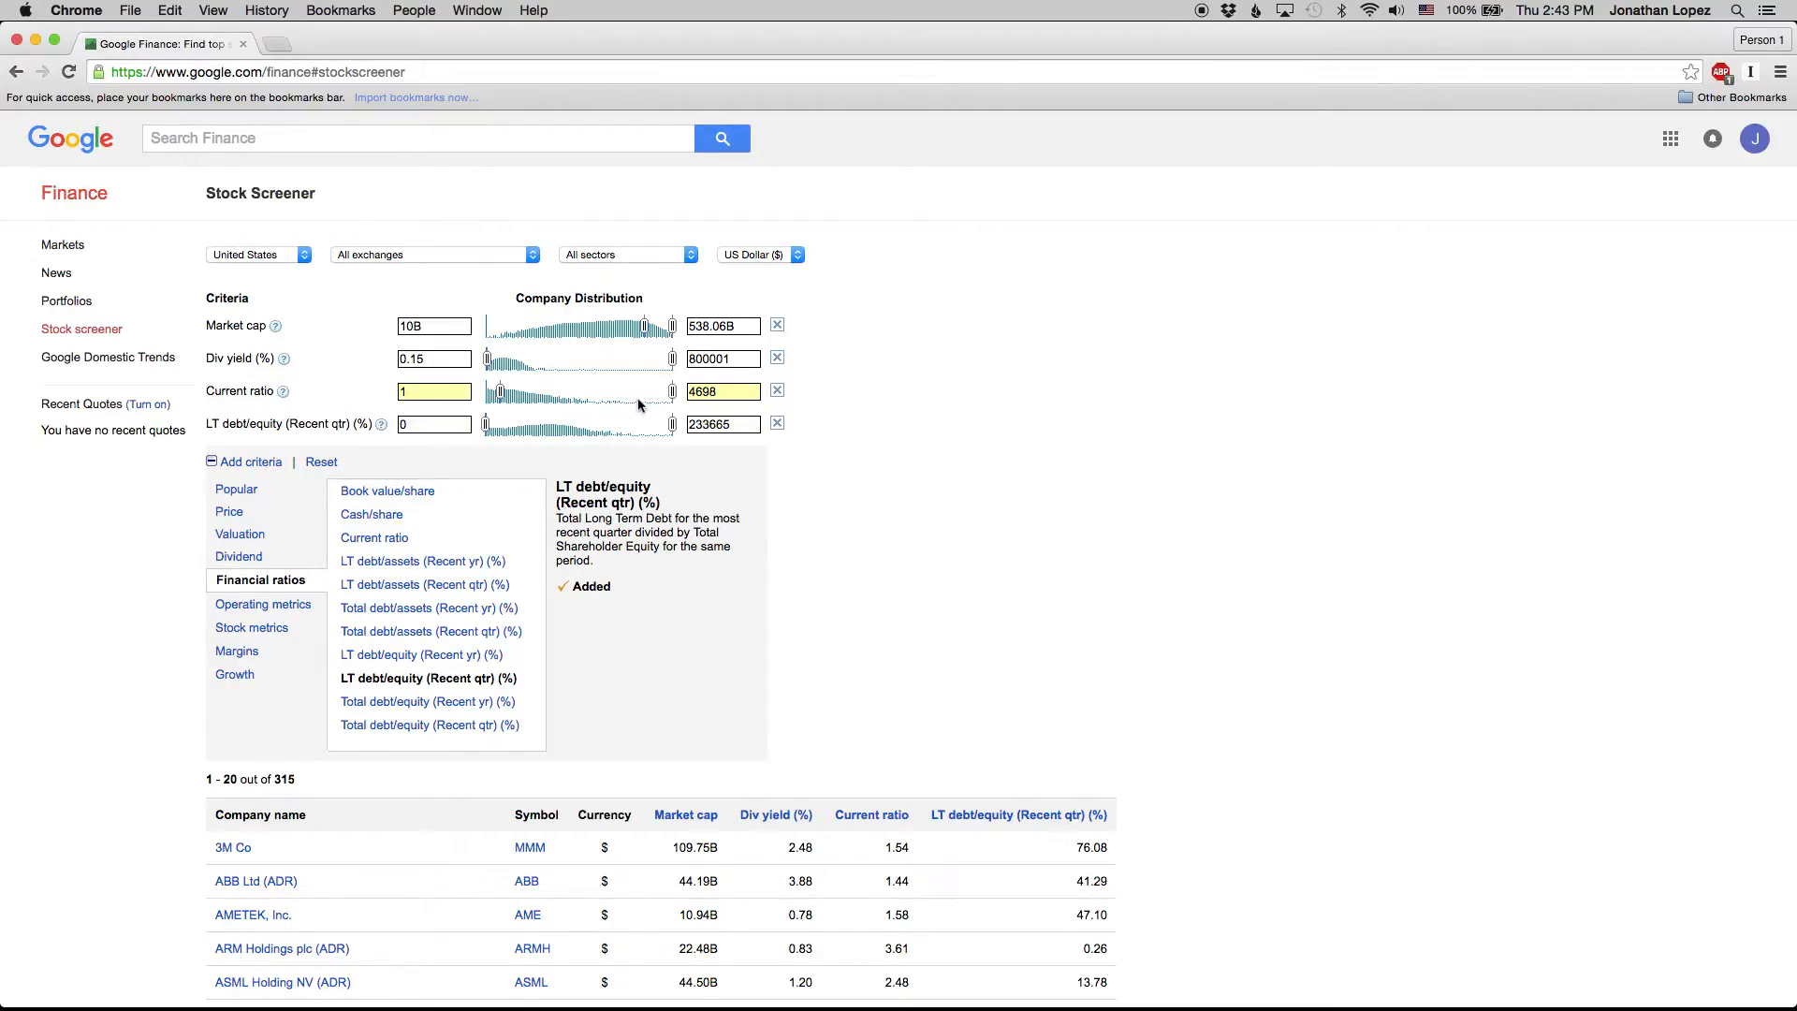
pyautogui.moveTo(733, 423); pyautogui.dragTo(658, 423)
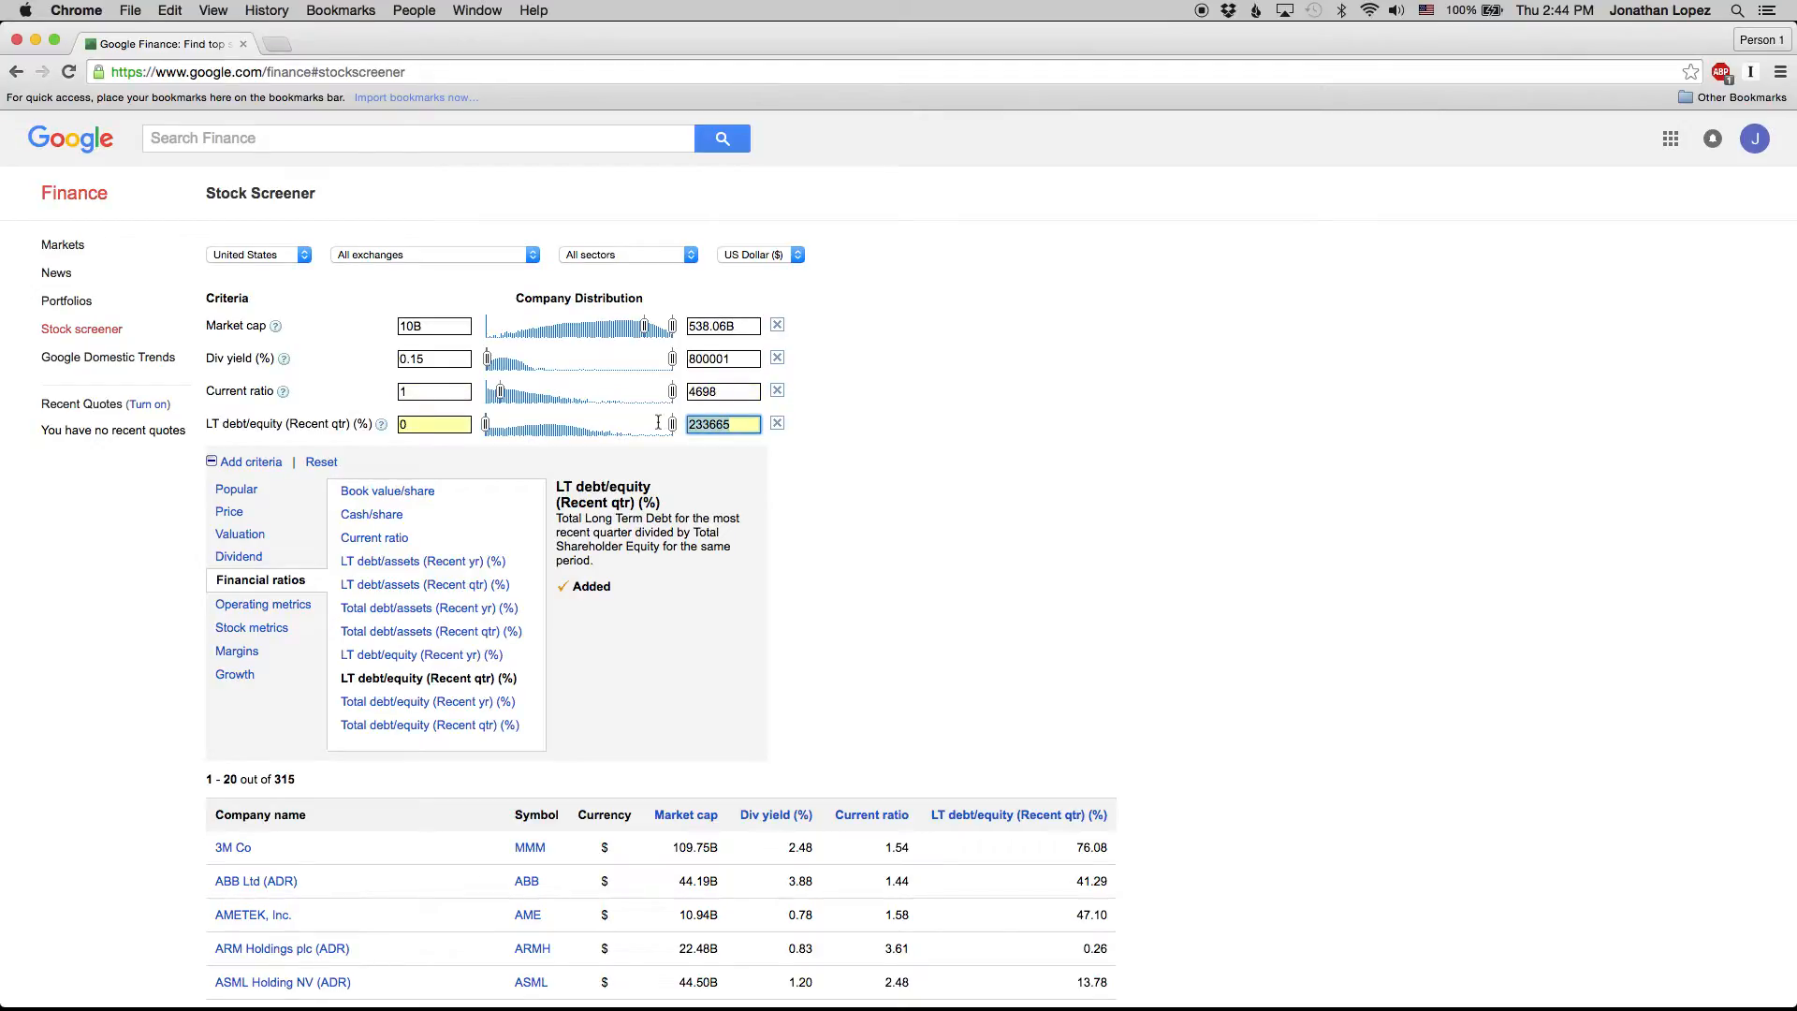
pyautogui.write('100')
pyautogui.click(818, 487)
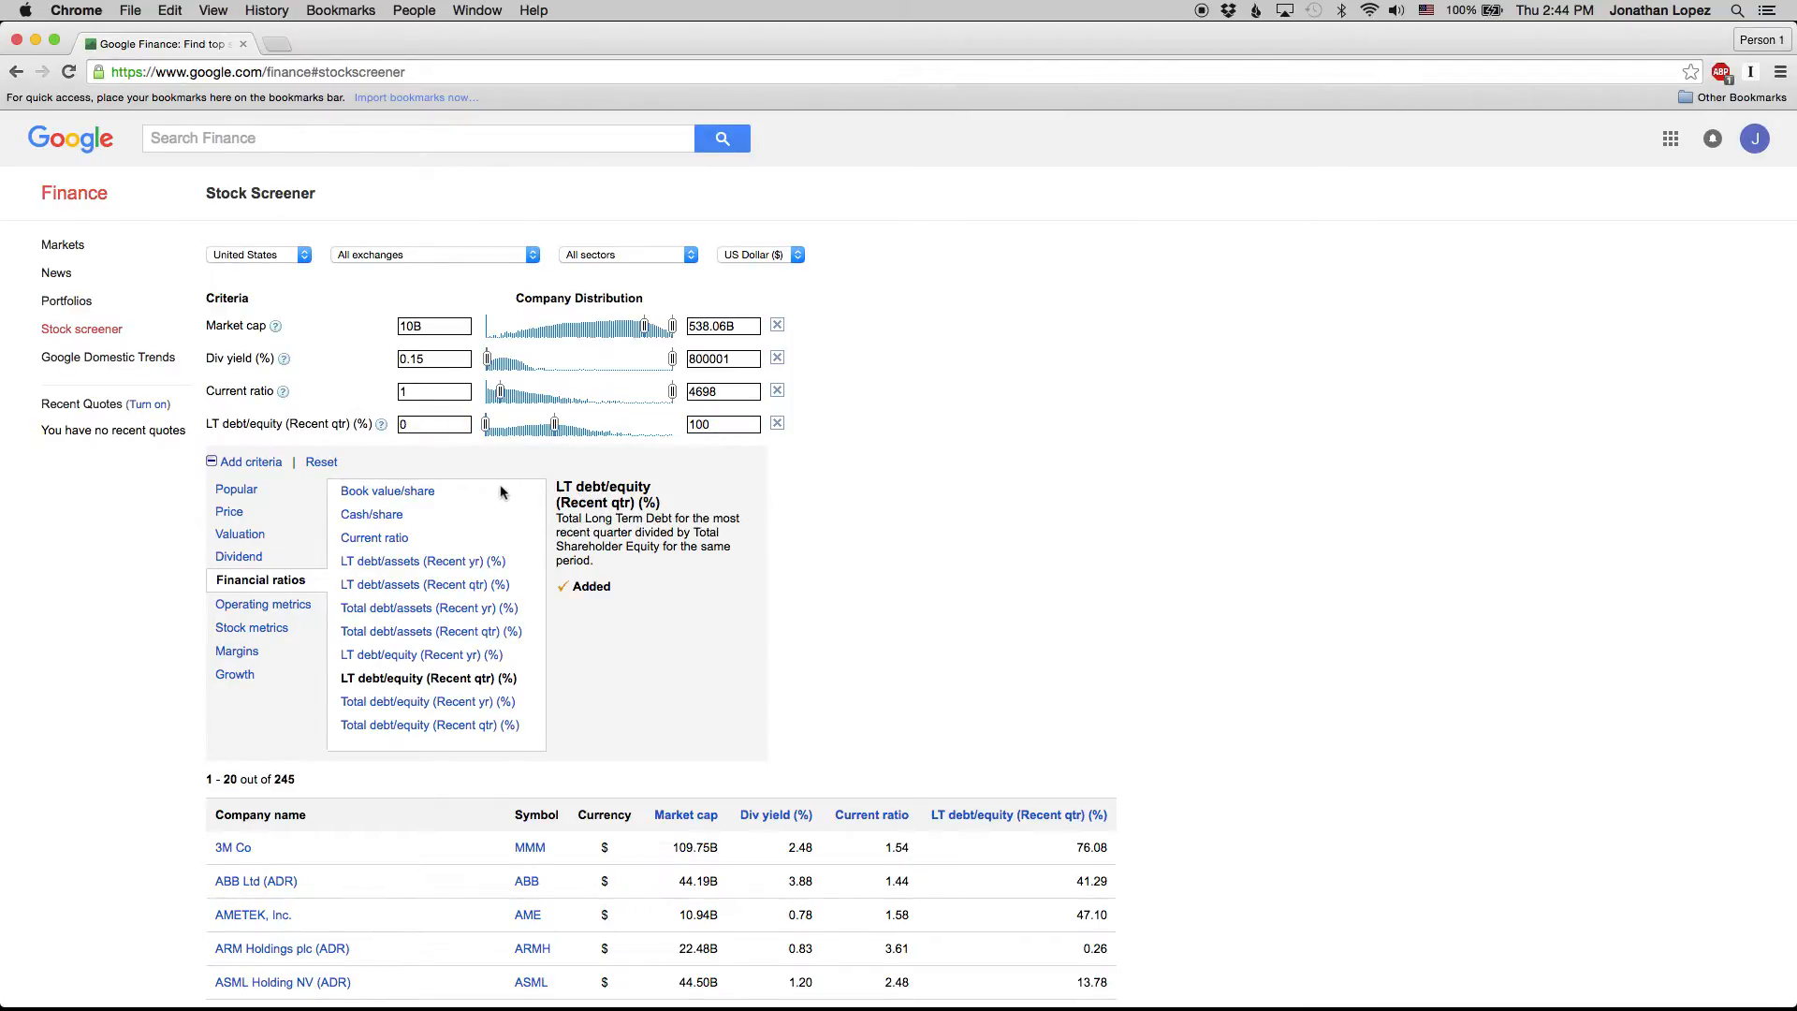
# - Add the operating metric Interest coverage as a criterion with a minimum of 5
pyautogui.click(233, 606)
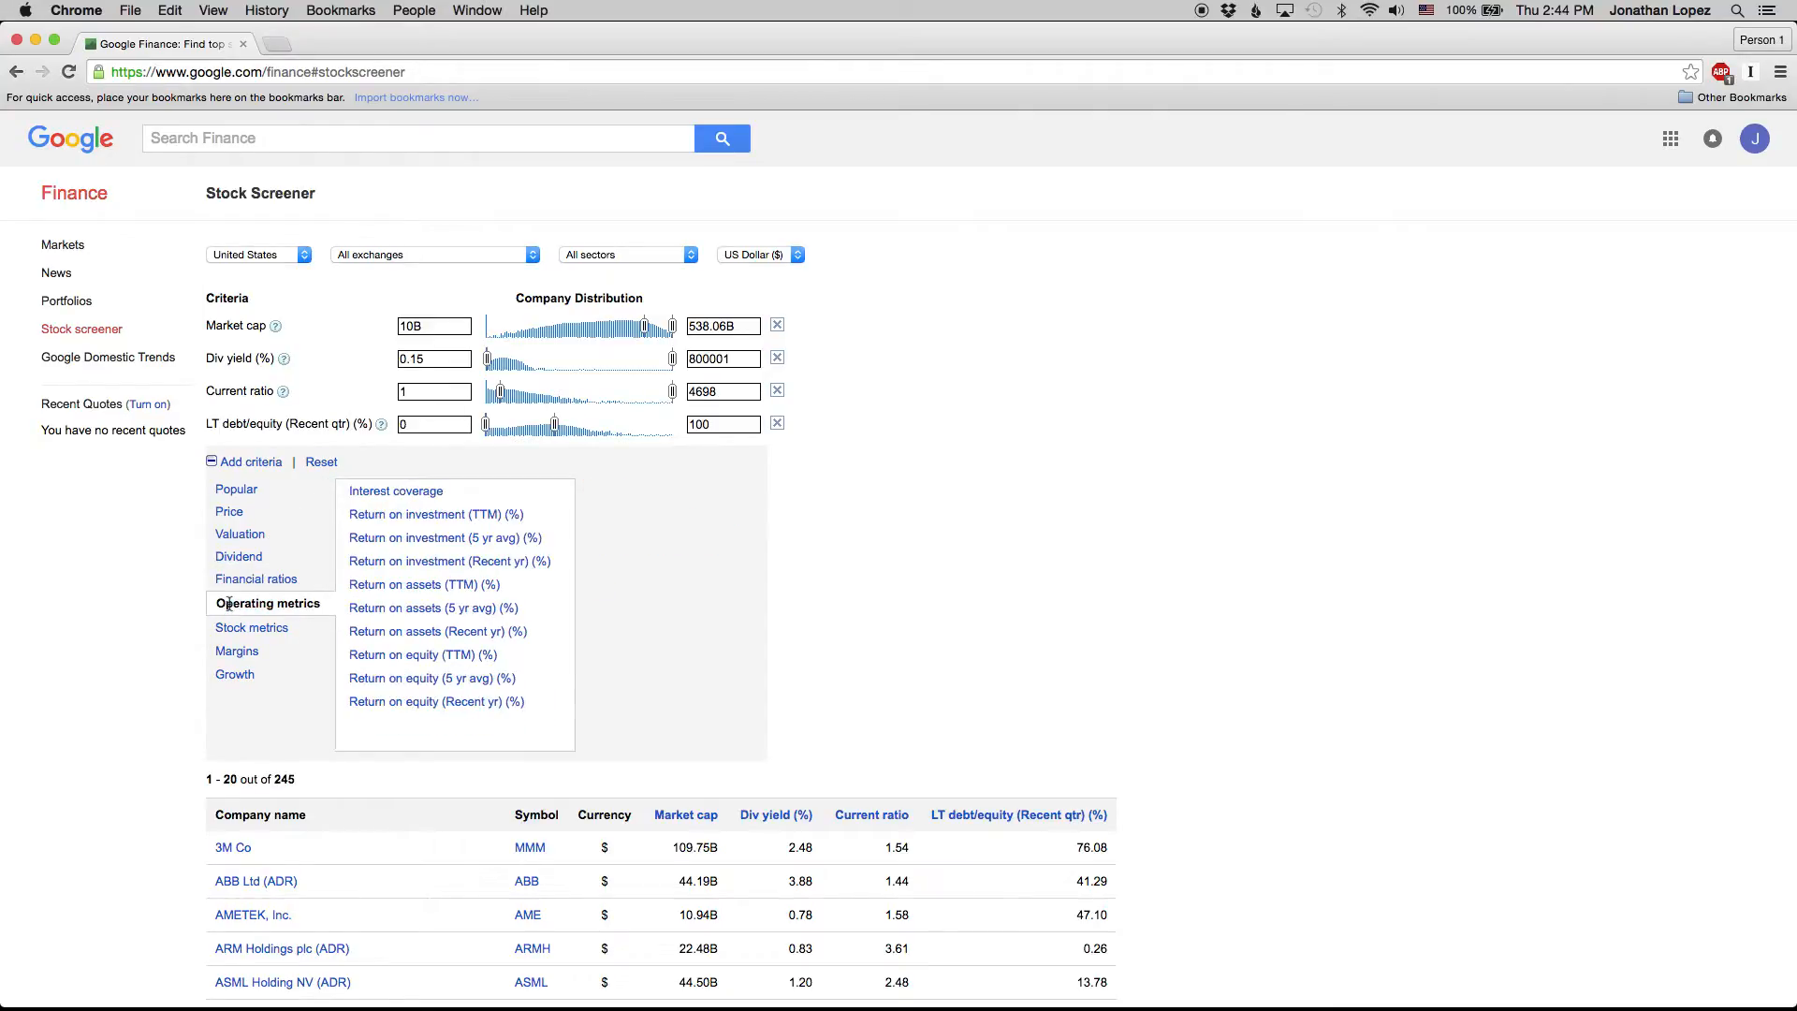
pyautogui.click(365, 490)
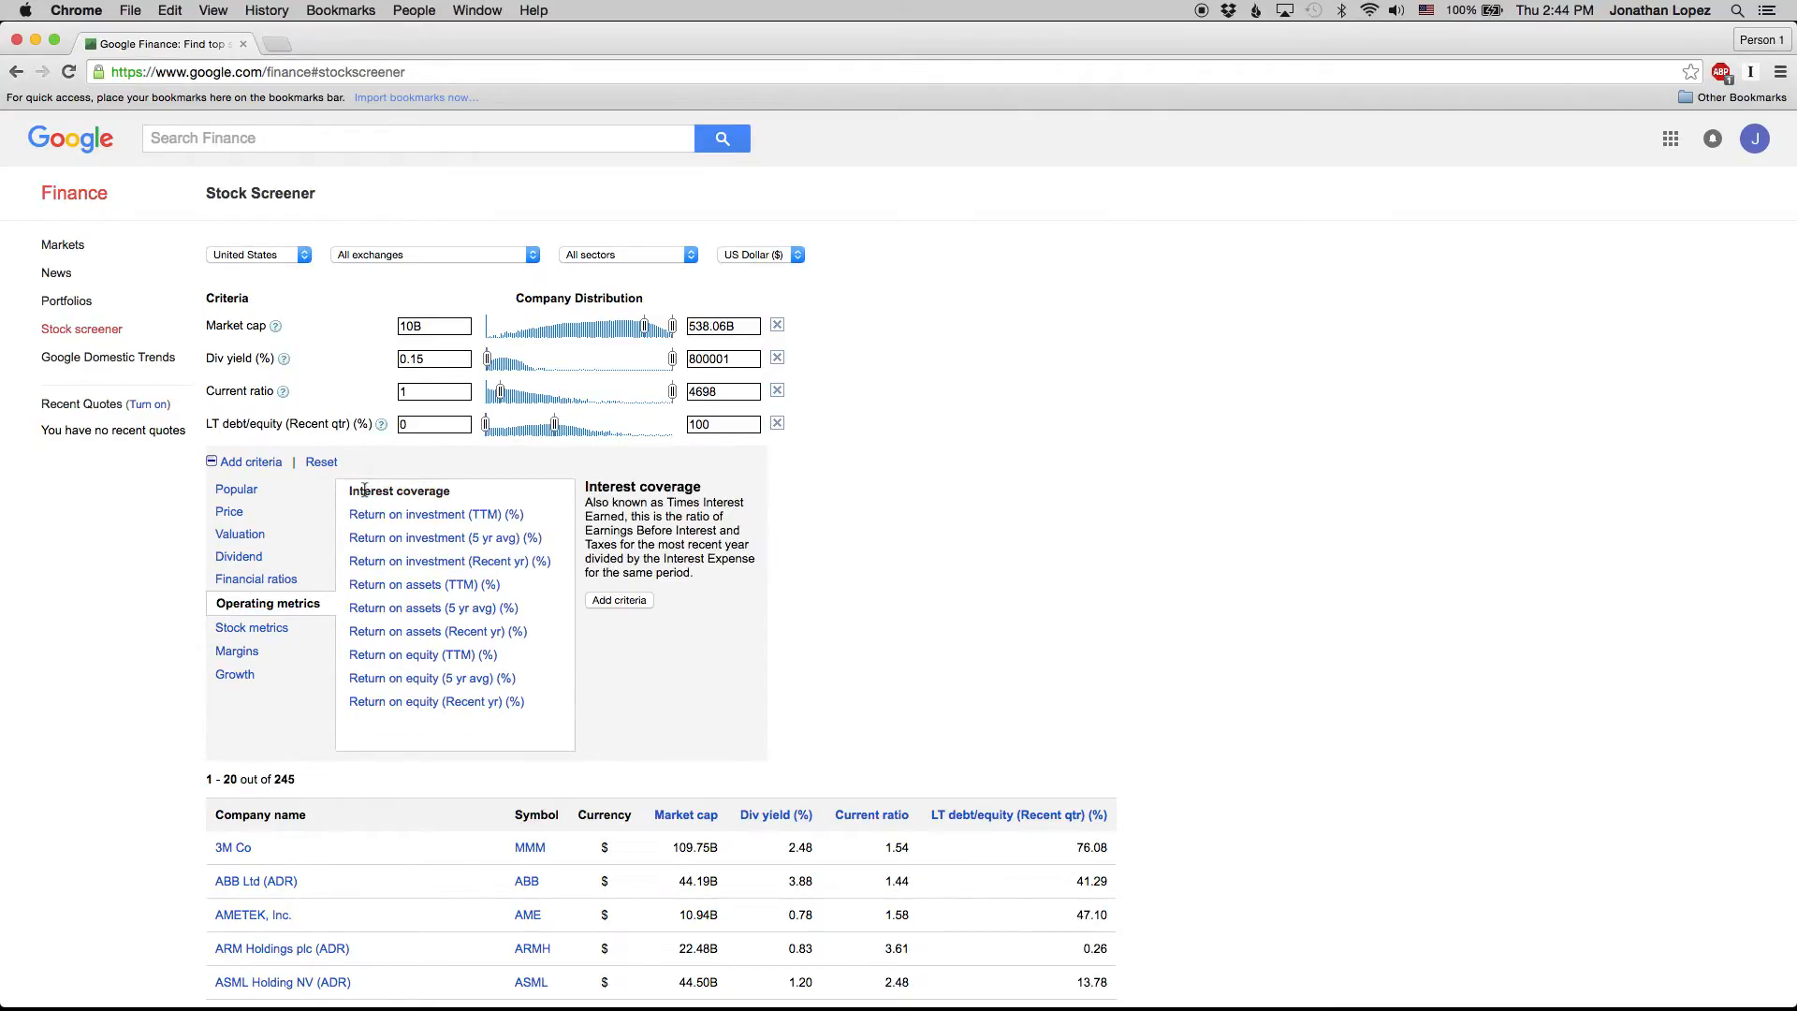
pyautogui.click(618, 600)
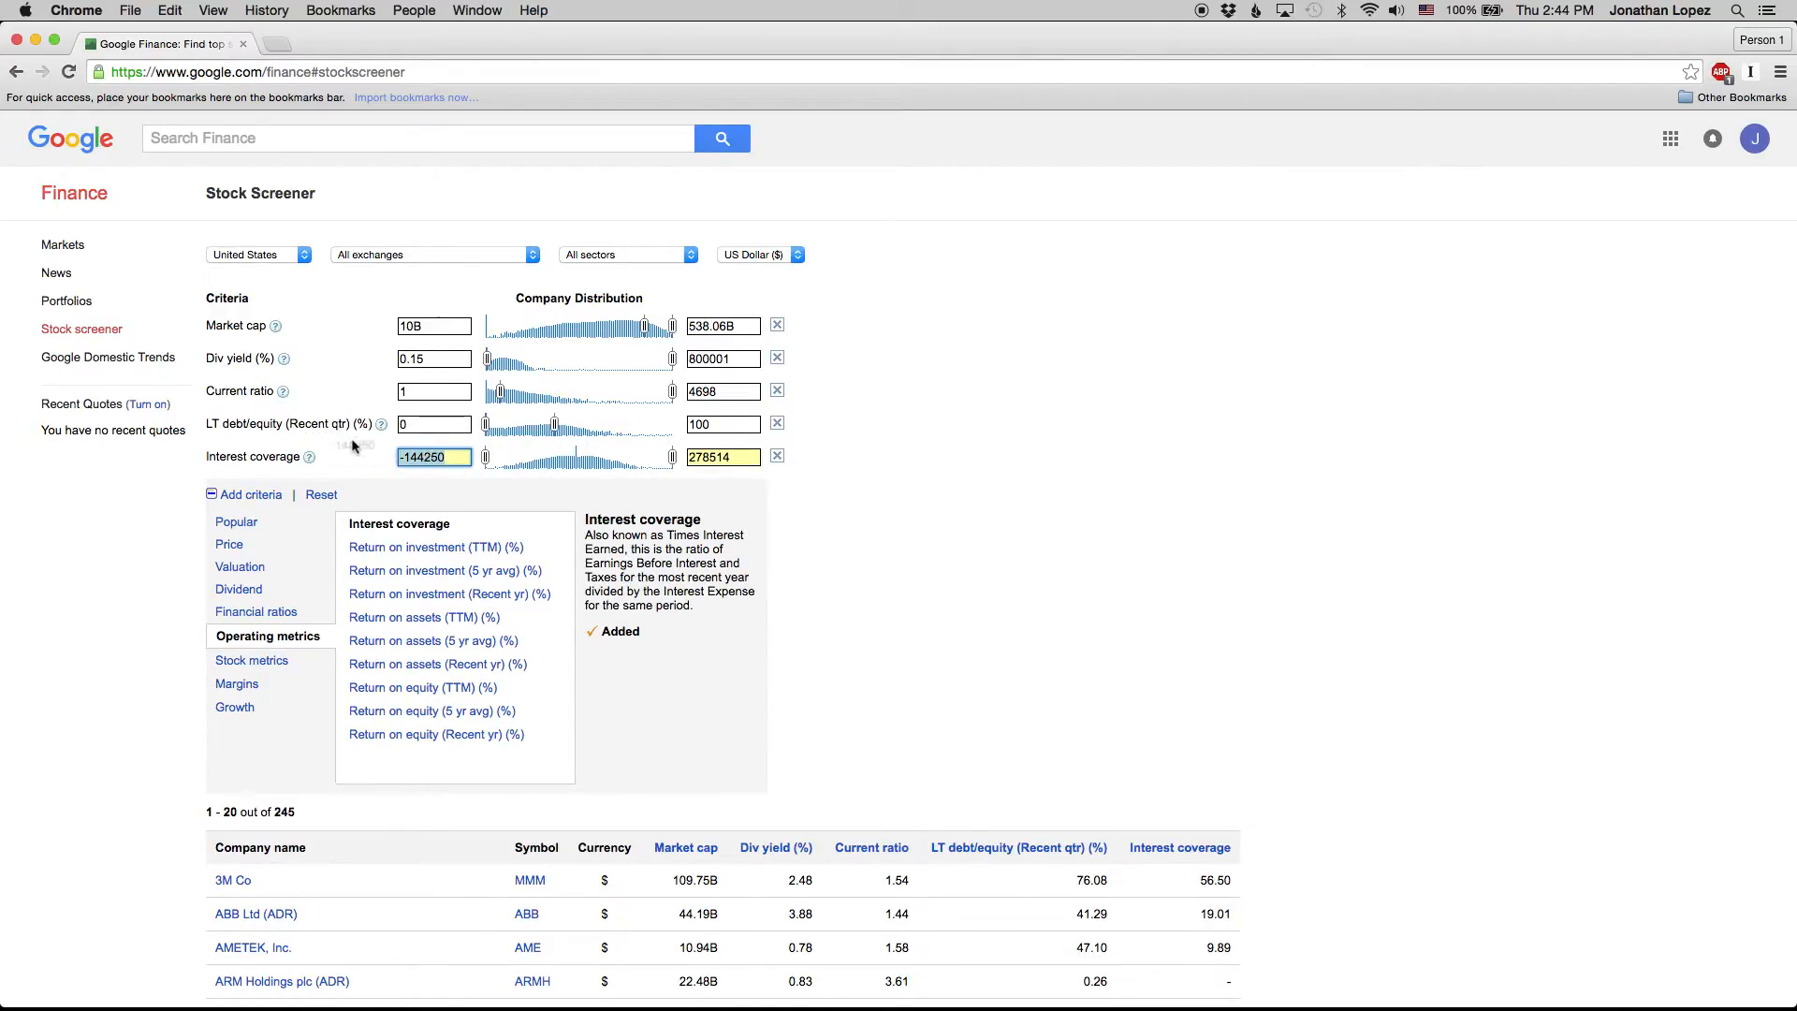
pyautogui.write('5')
pyautogui.click(830, 567)
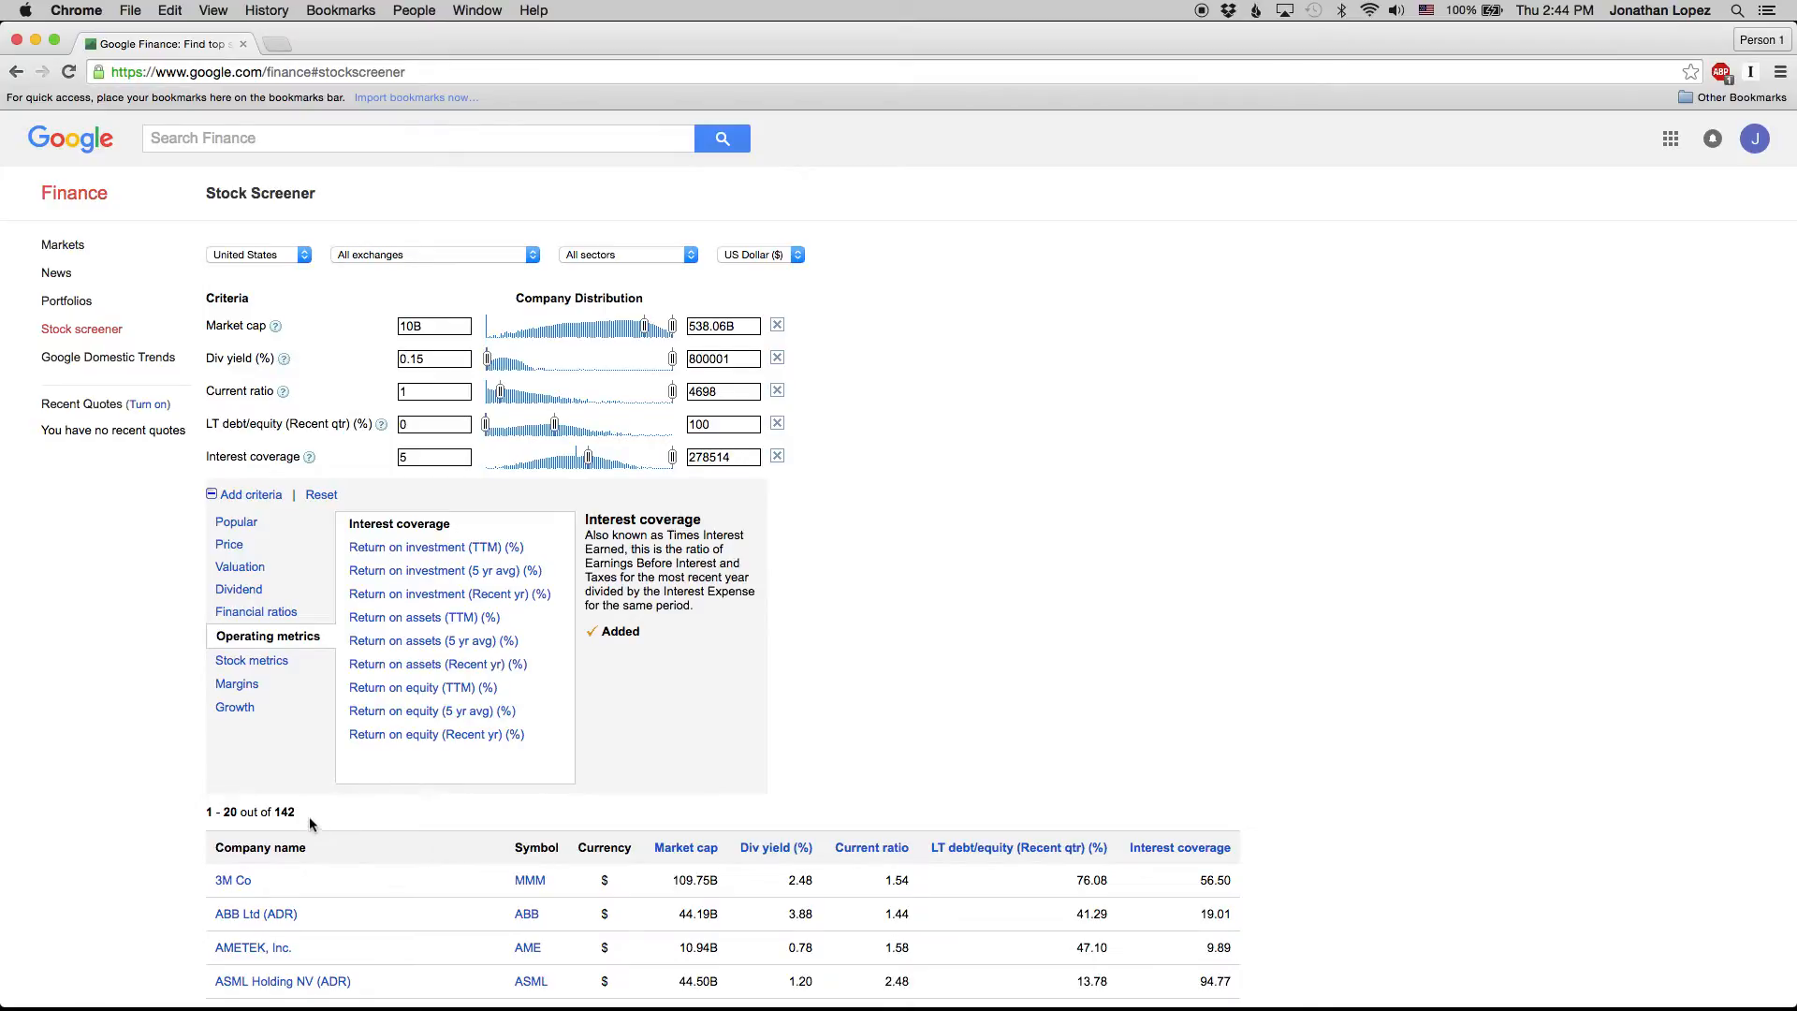
# - Add the growth criterion 10y EPS growth rate and set its minimum to 3
pyautogui.click(238, 664)
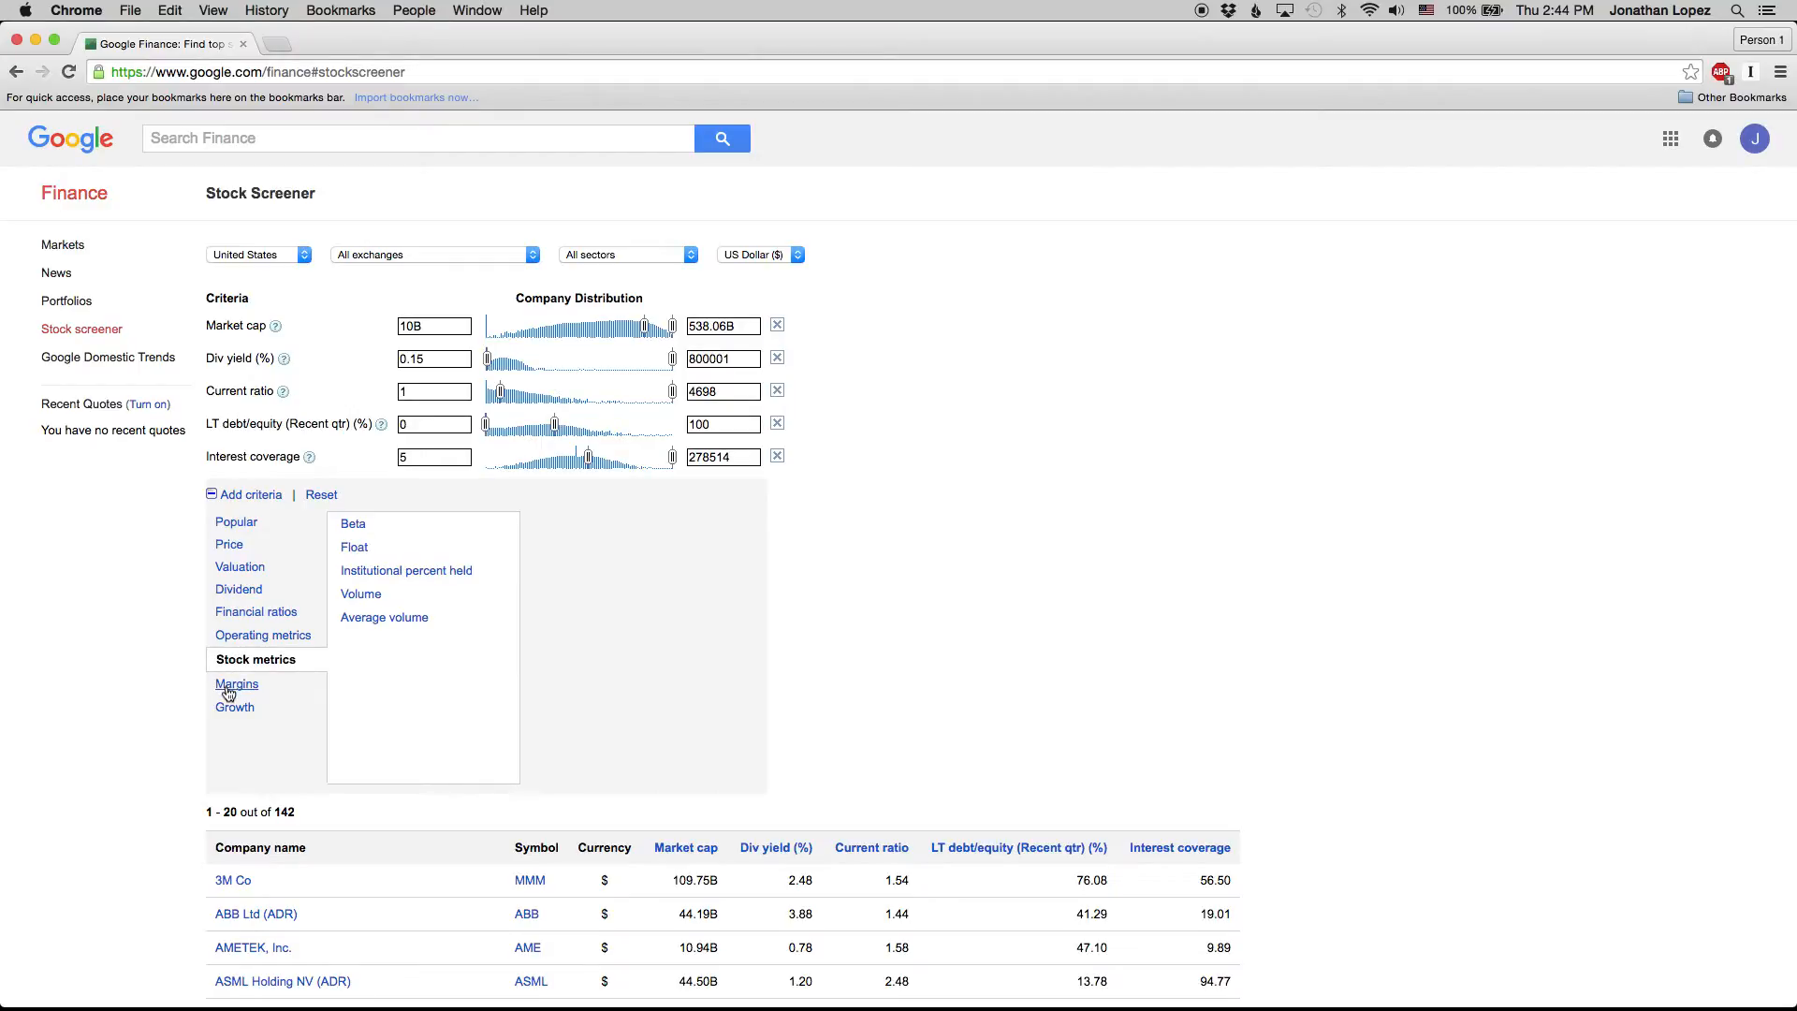
pyautogui.click(228, 690)
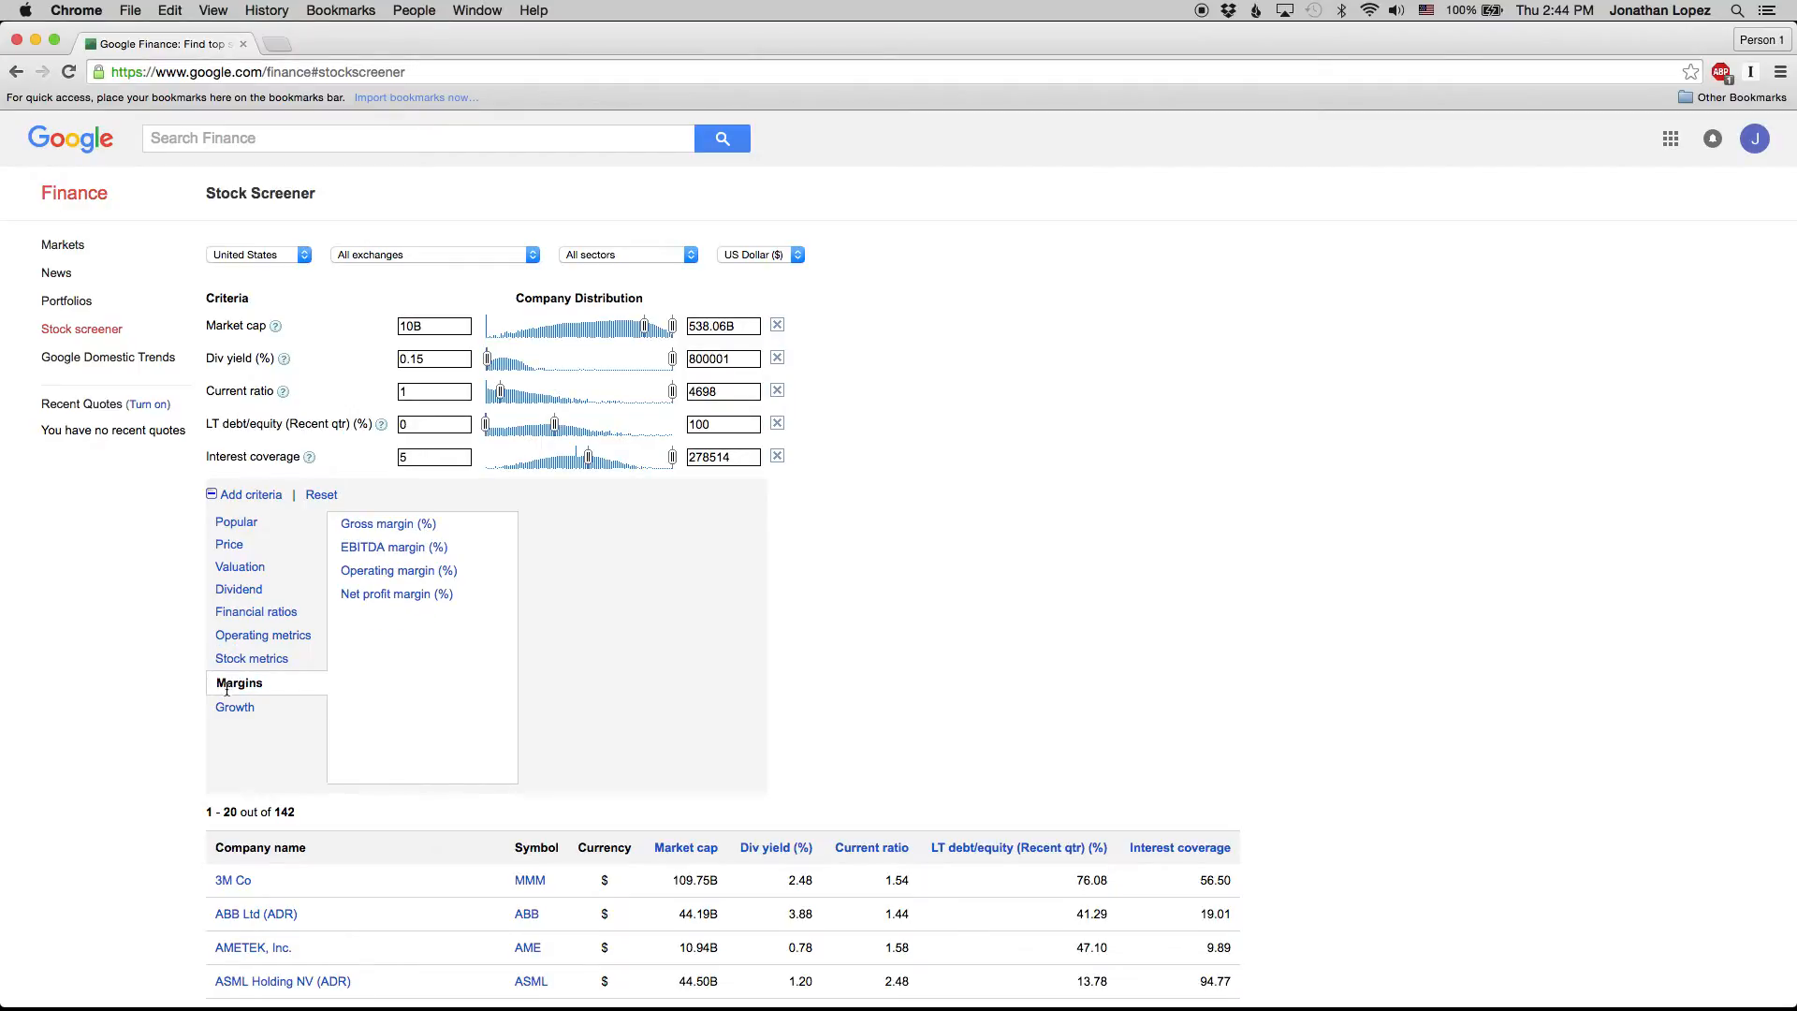
pyautogui.click(228, 708)
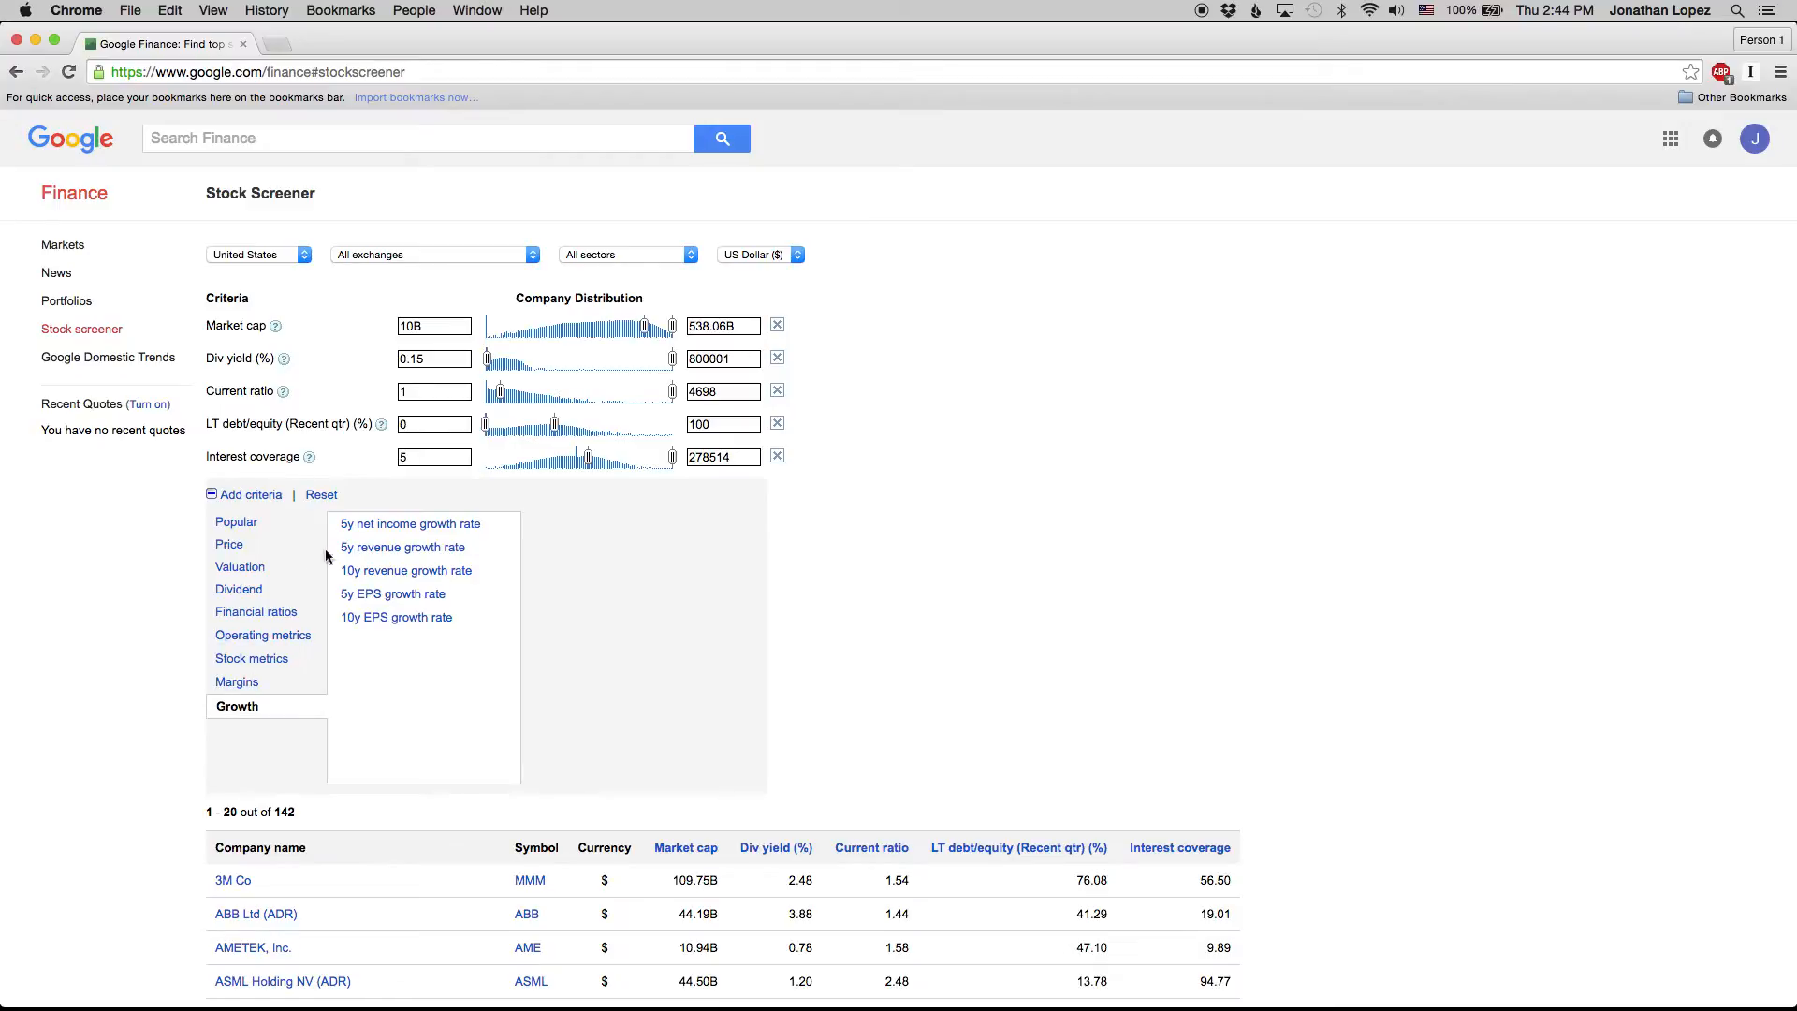
pyautogui.click(383, 620)
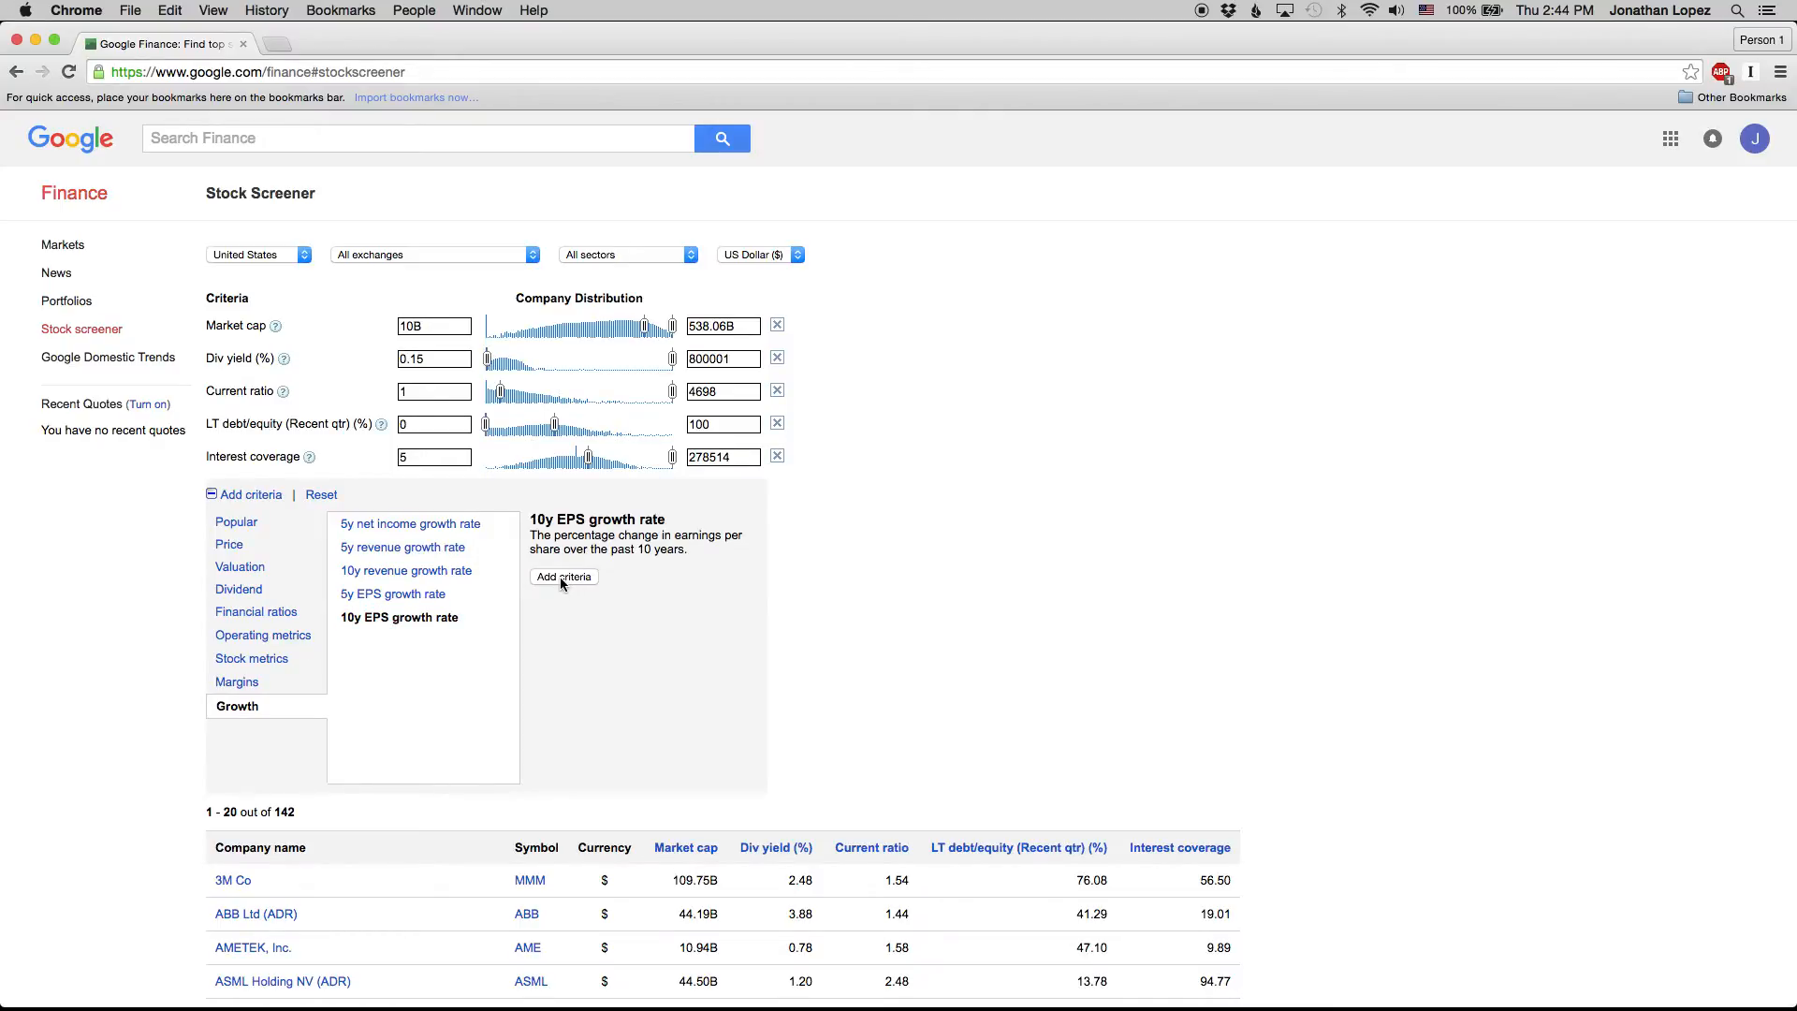
pyautogui.click(562, 577)
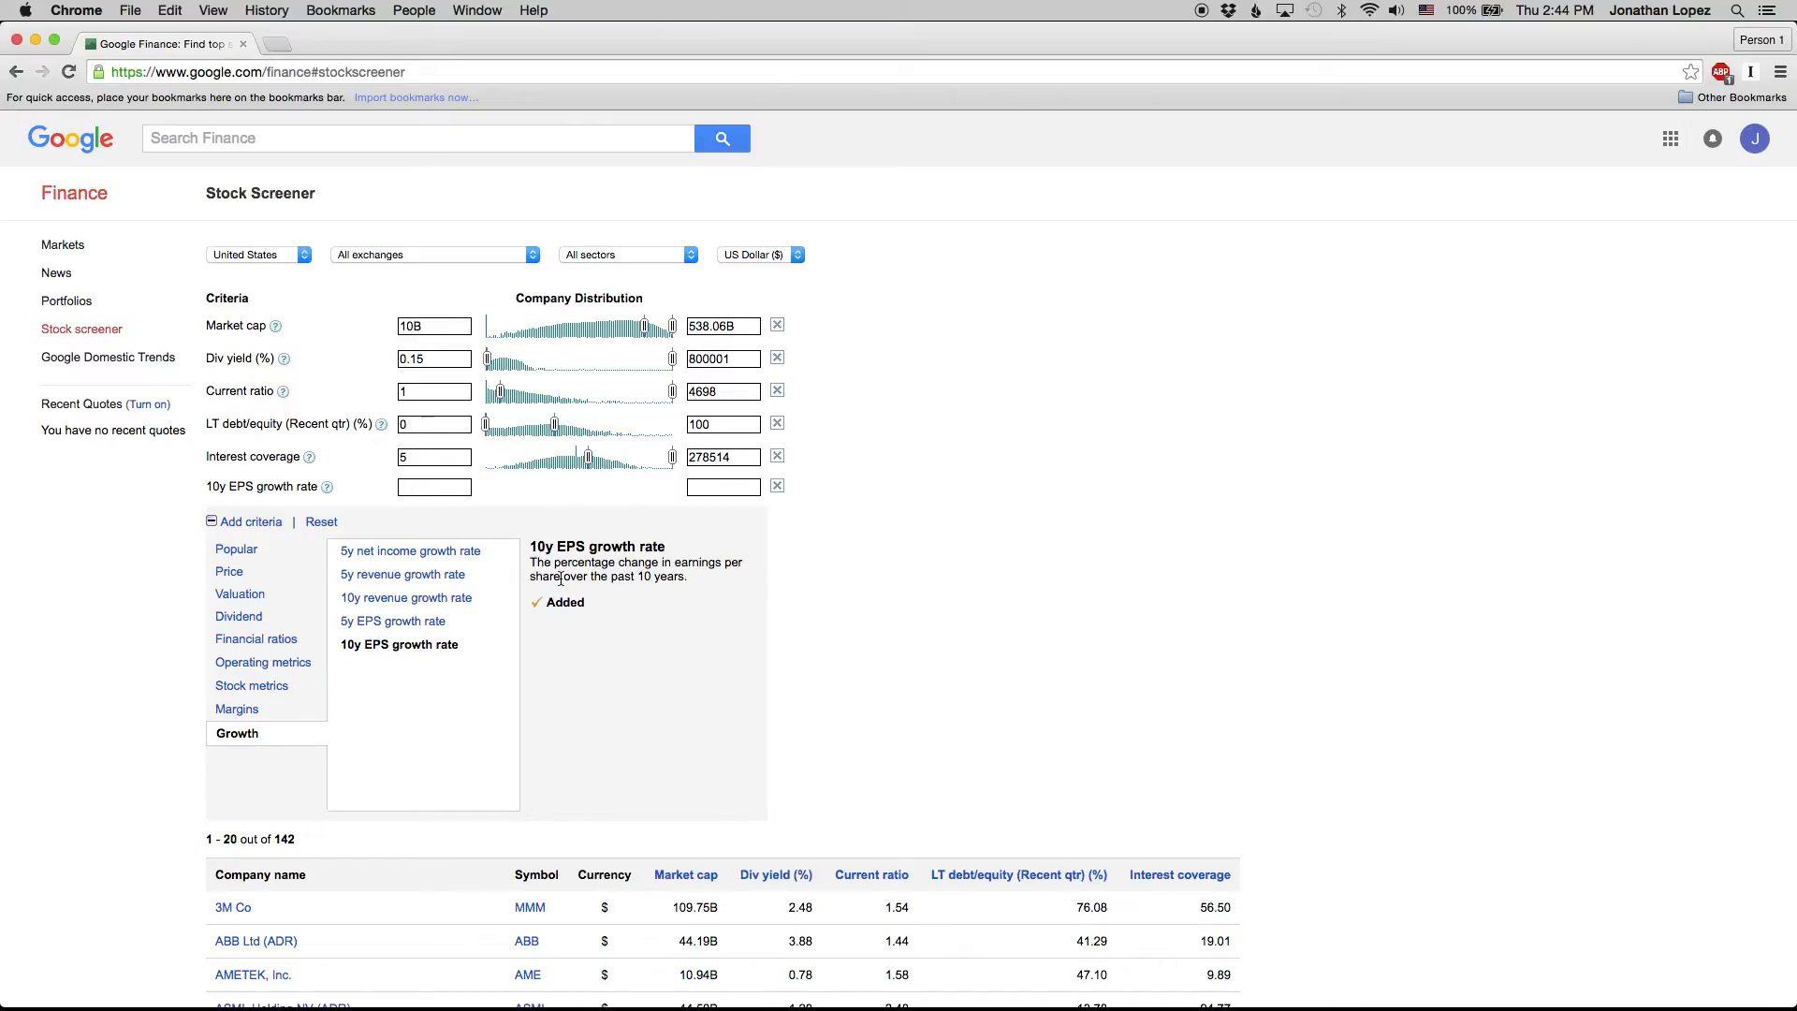
pyautogui.click(404, 488)
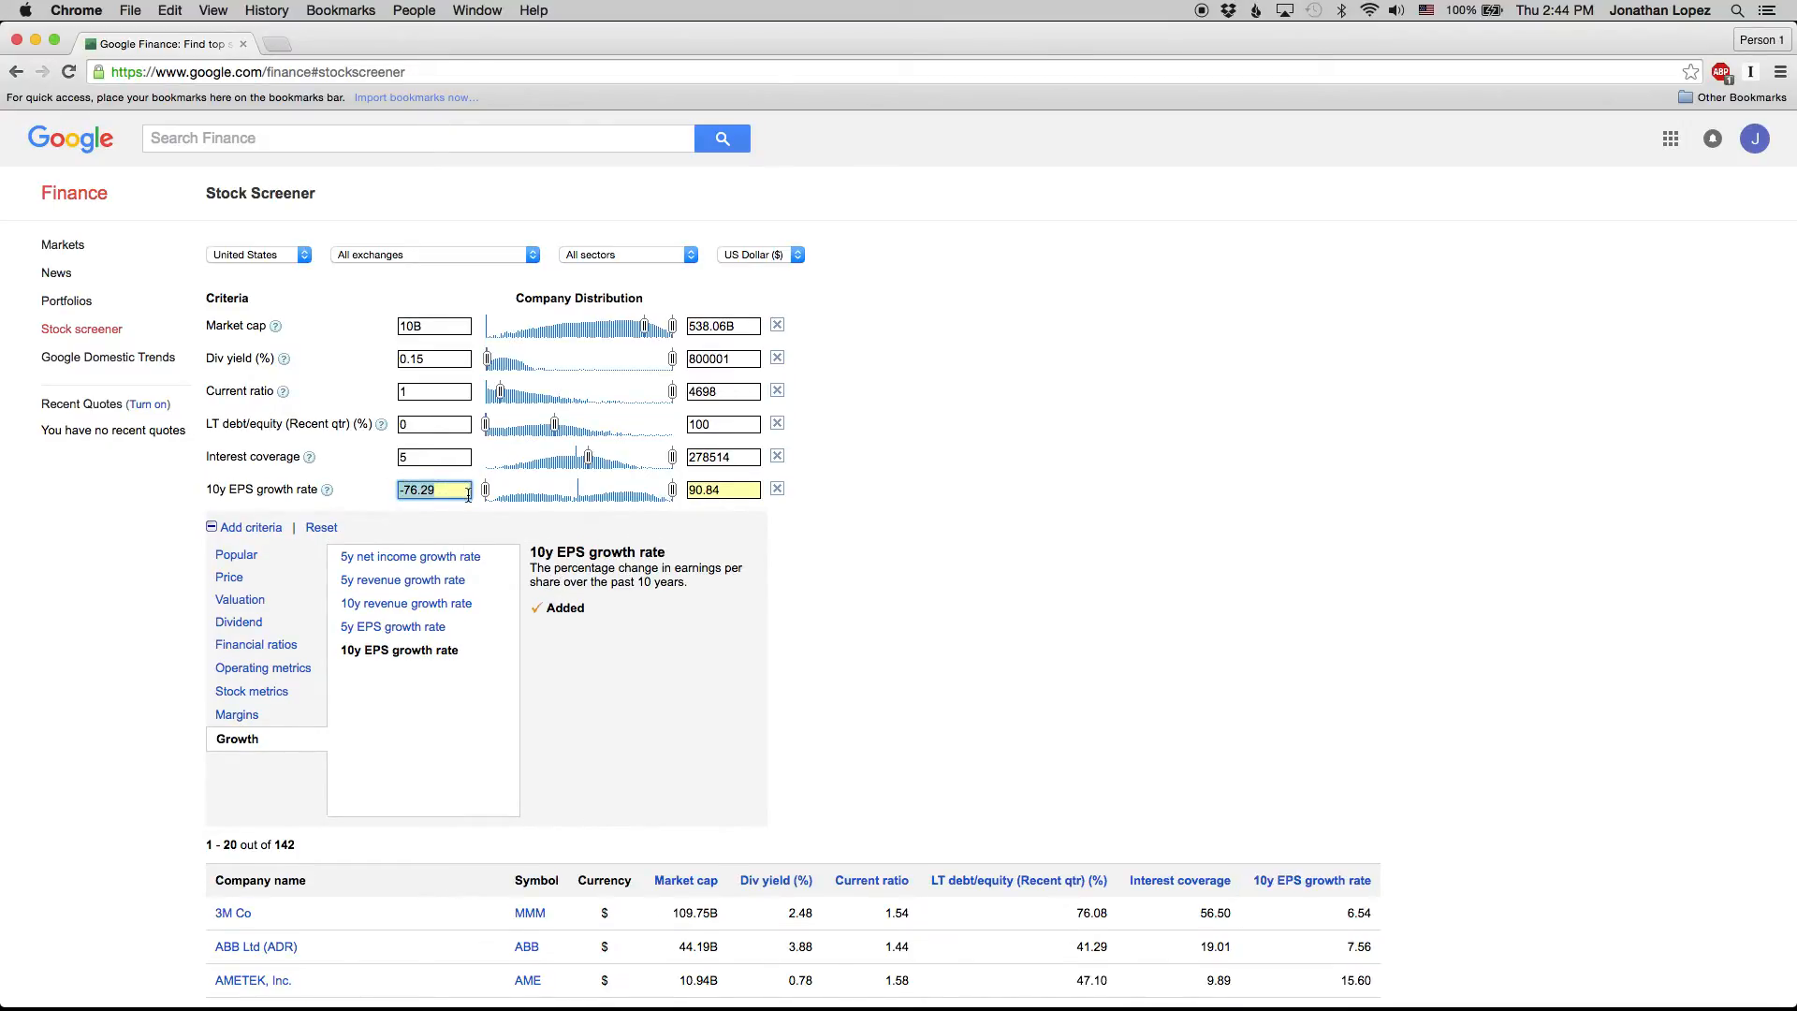
pyautogui.write('3')
pyautogui.click(863, 542)
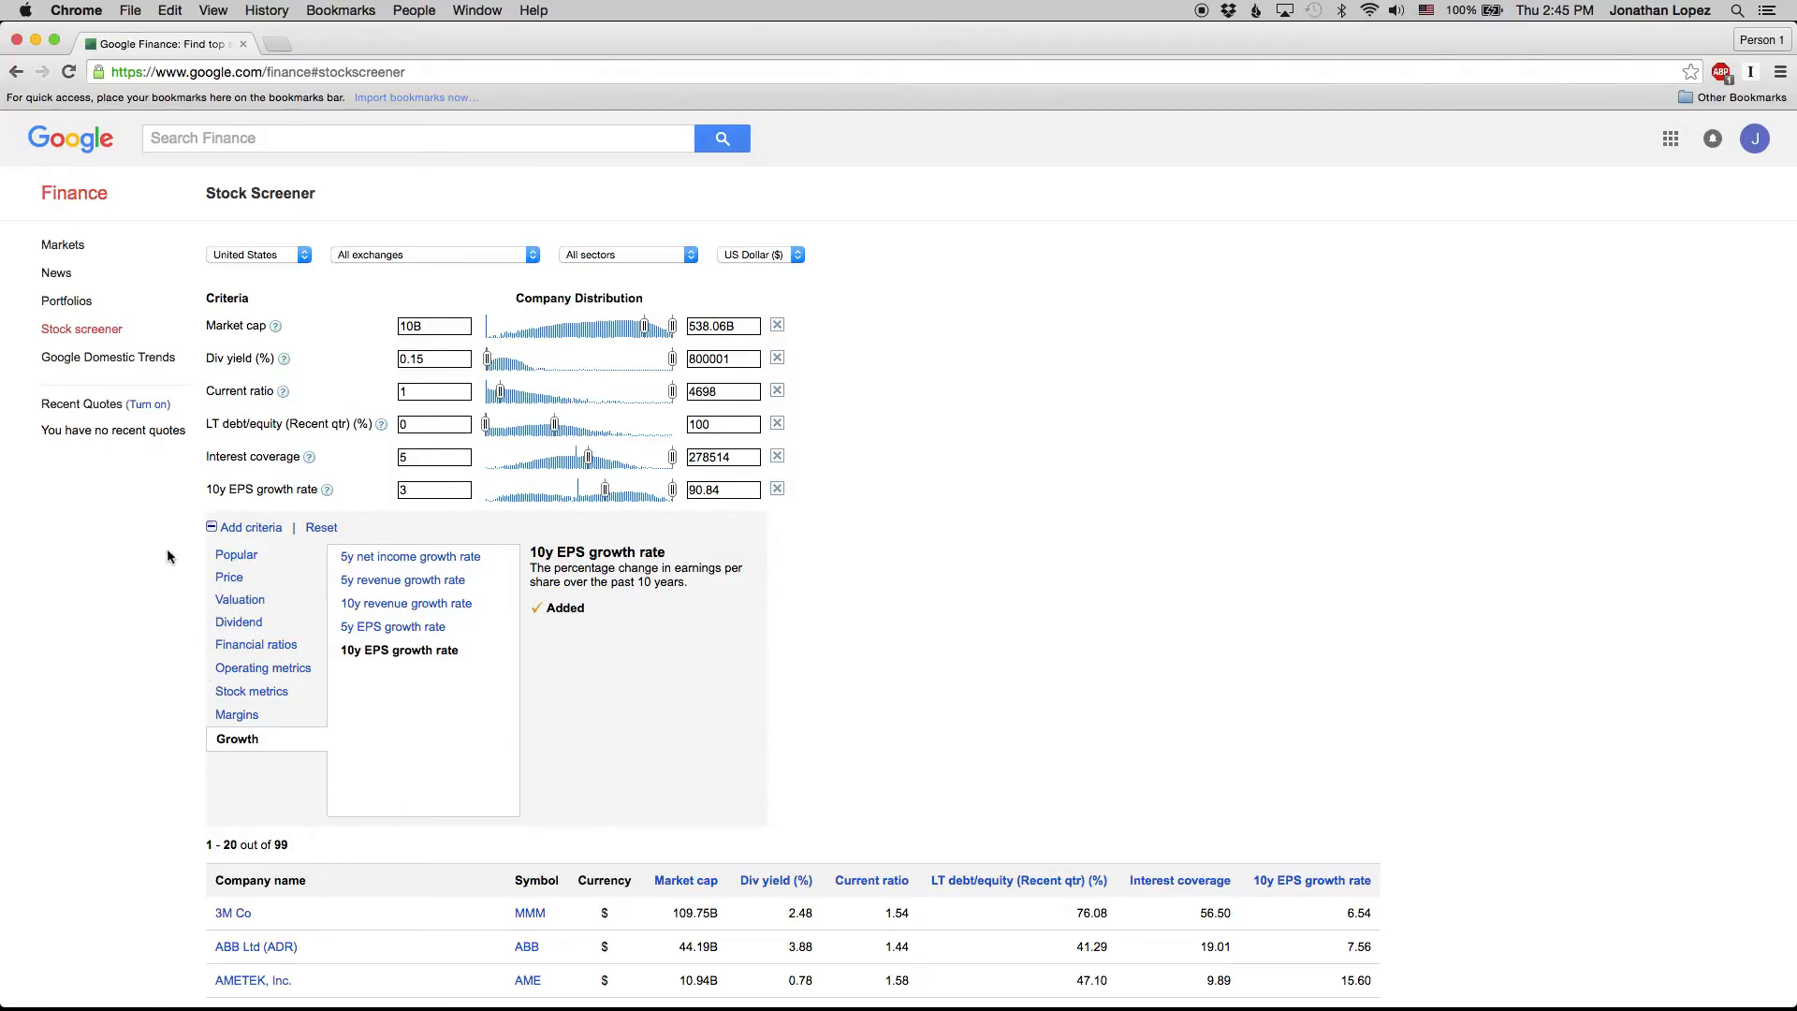
# - Collapse the list of available criteria and look through the companies that match the screen
pyautogui.click(213, 529)
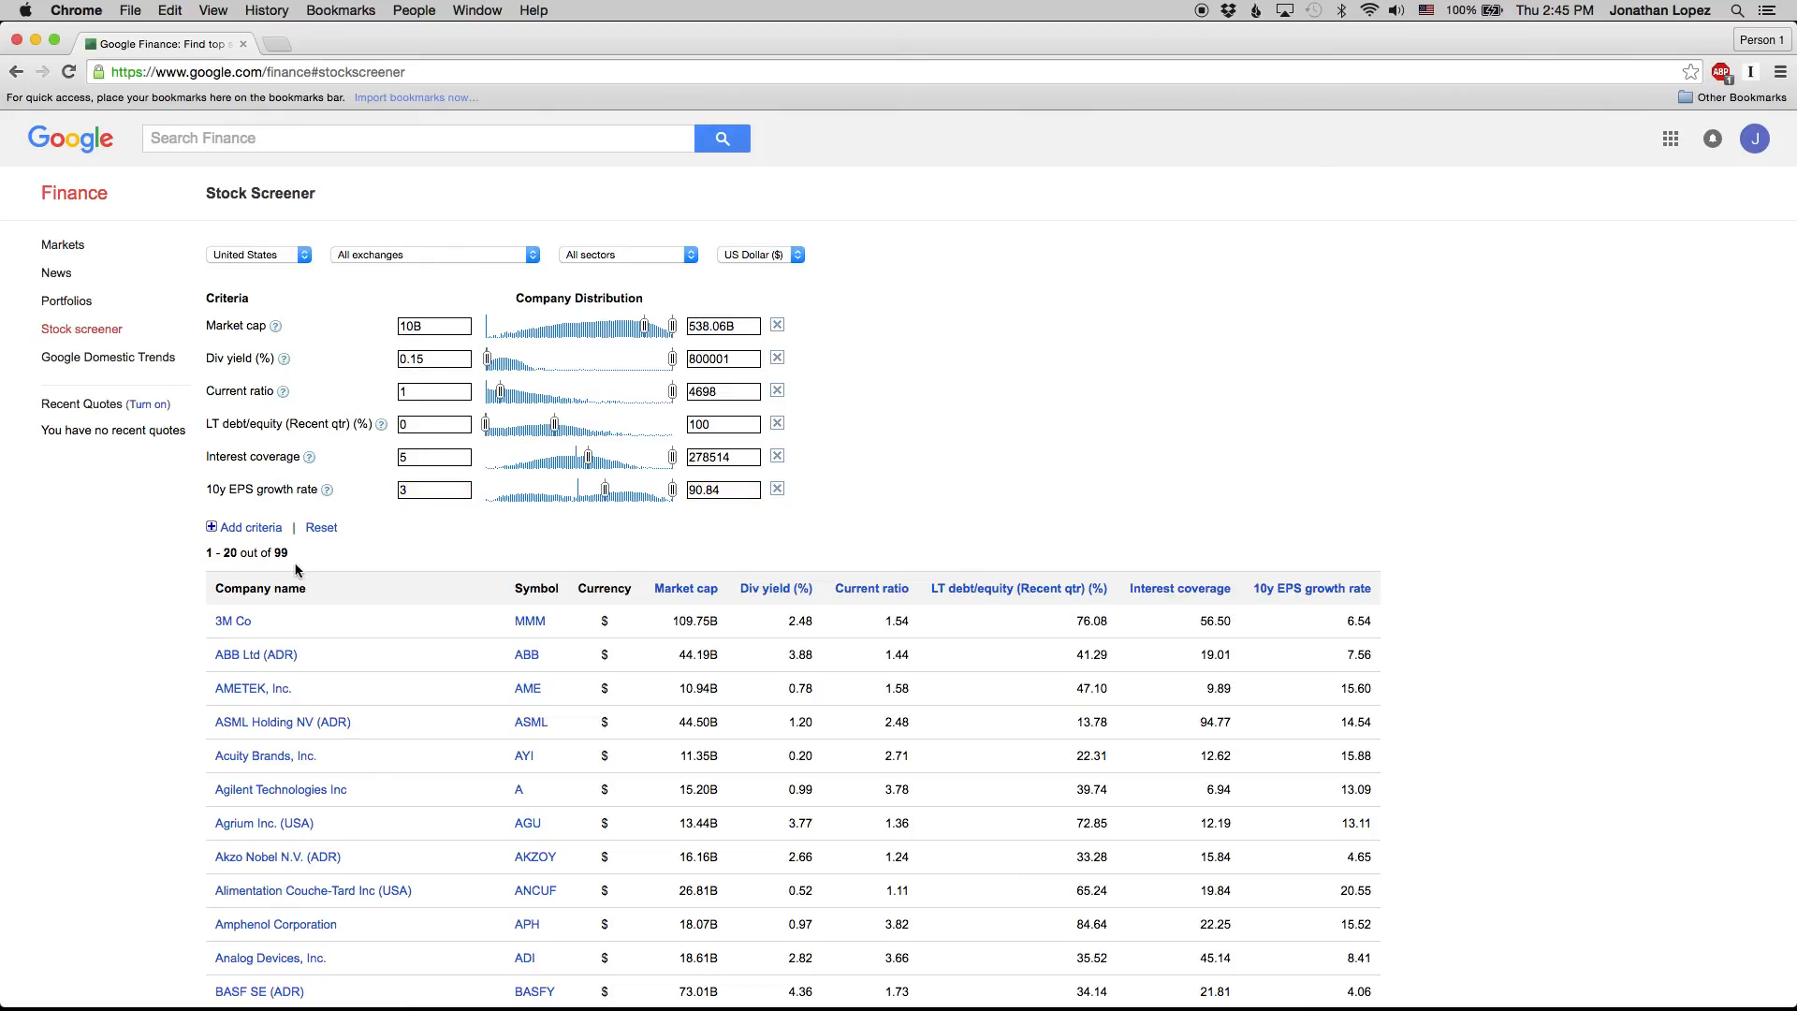
pyautogui.scroll(-5, 468, 632)
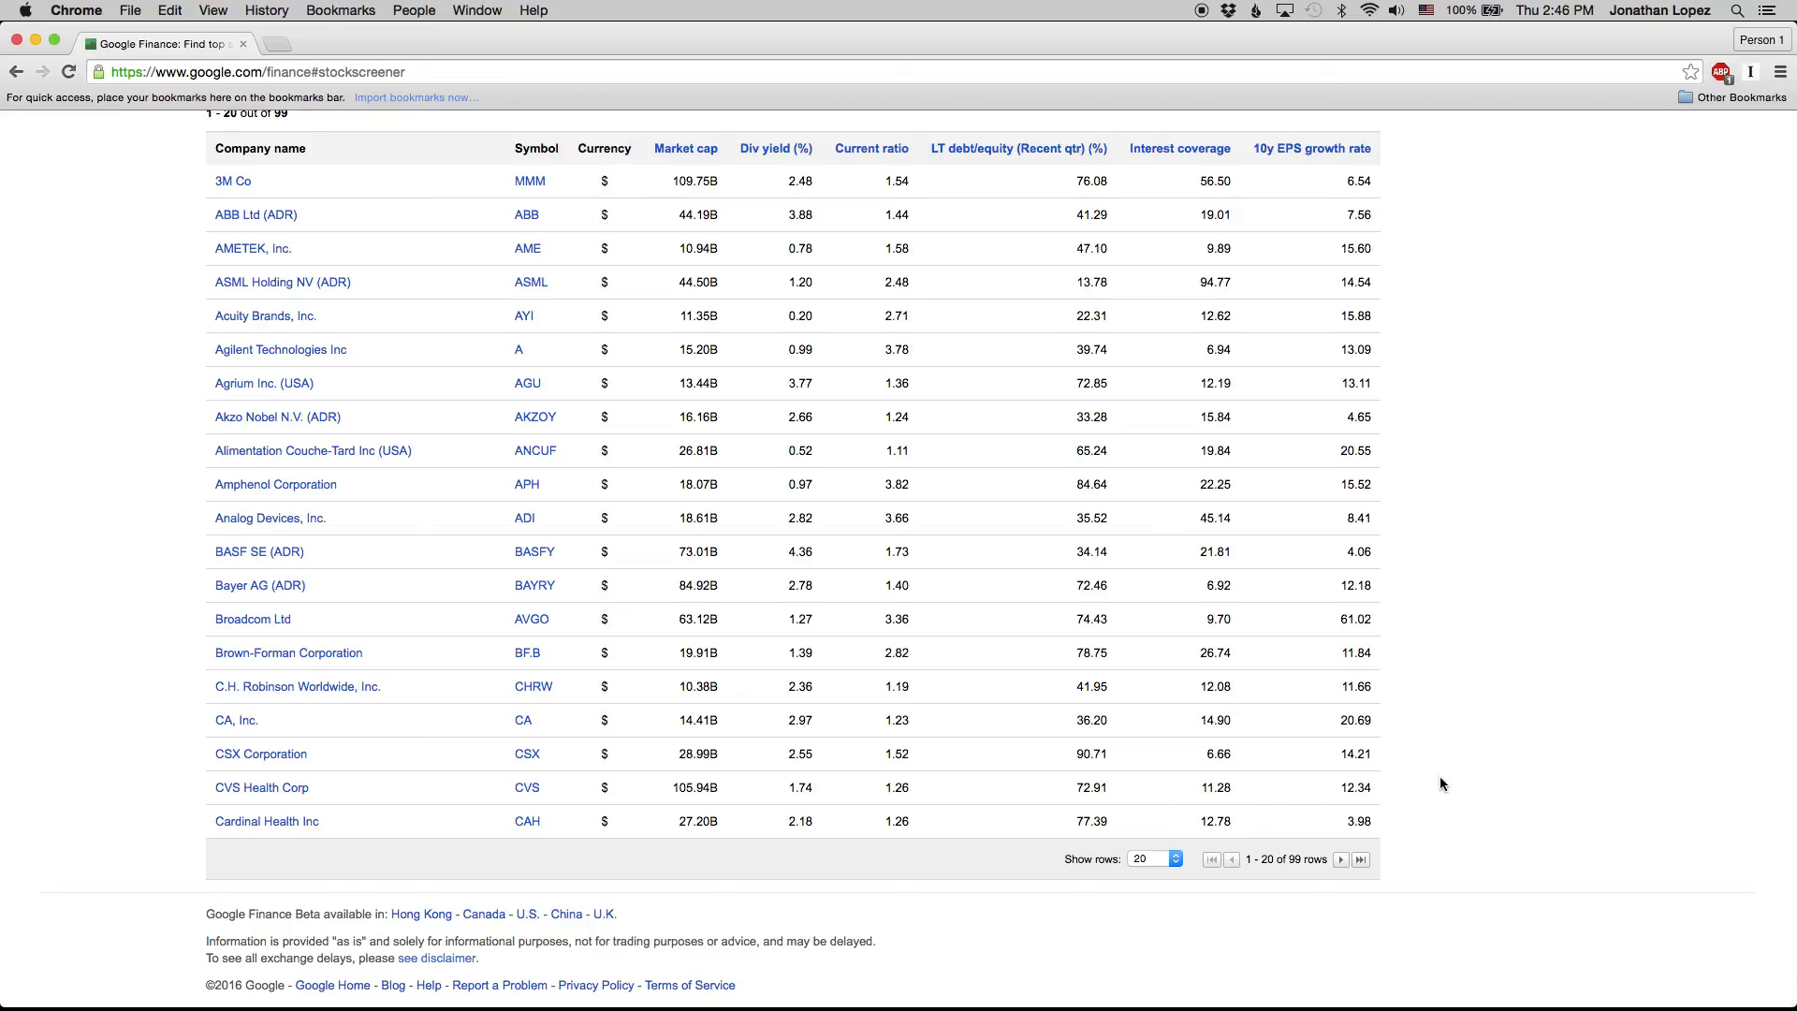
pyautogui.moveTo(1366, 976)
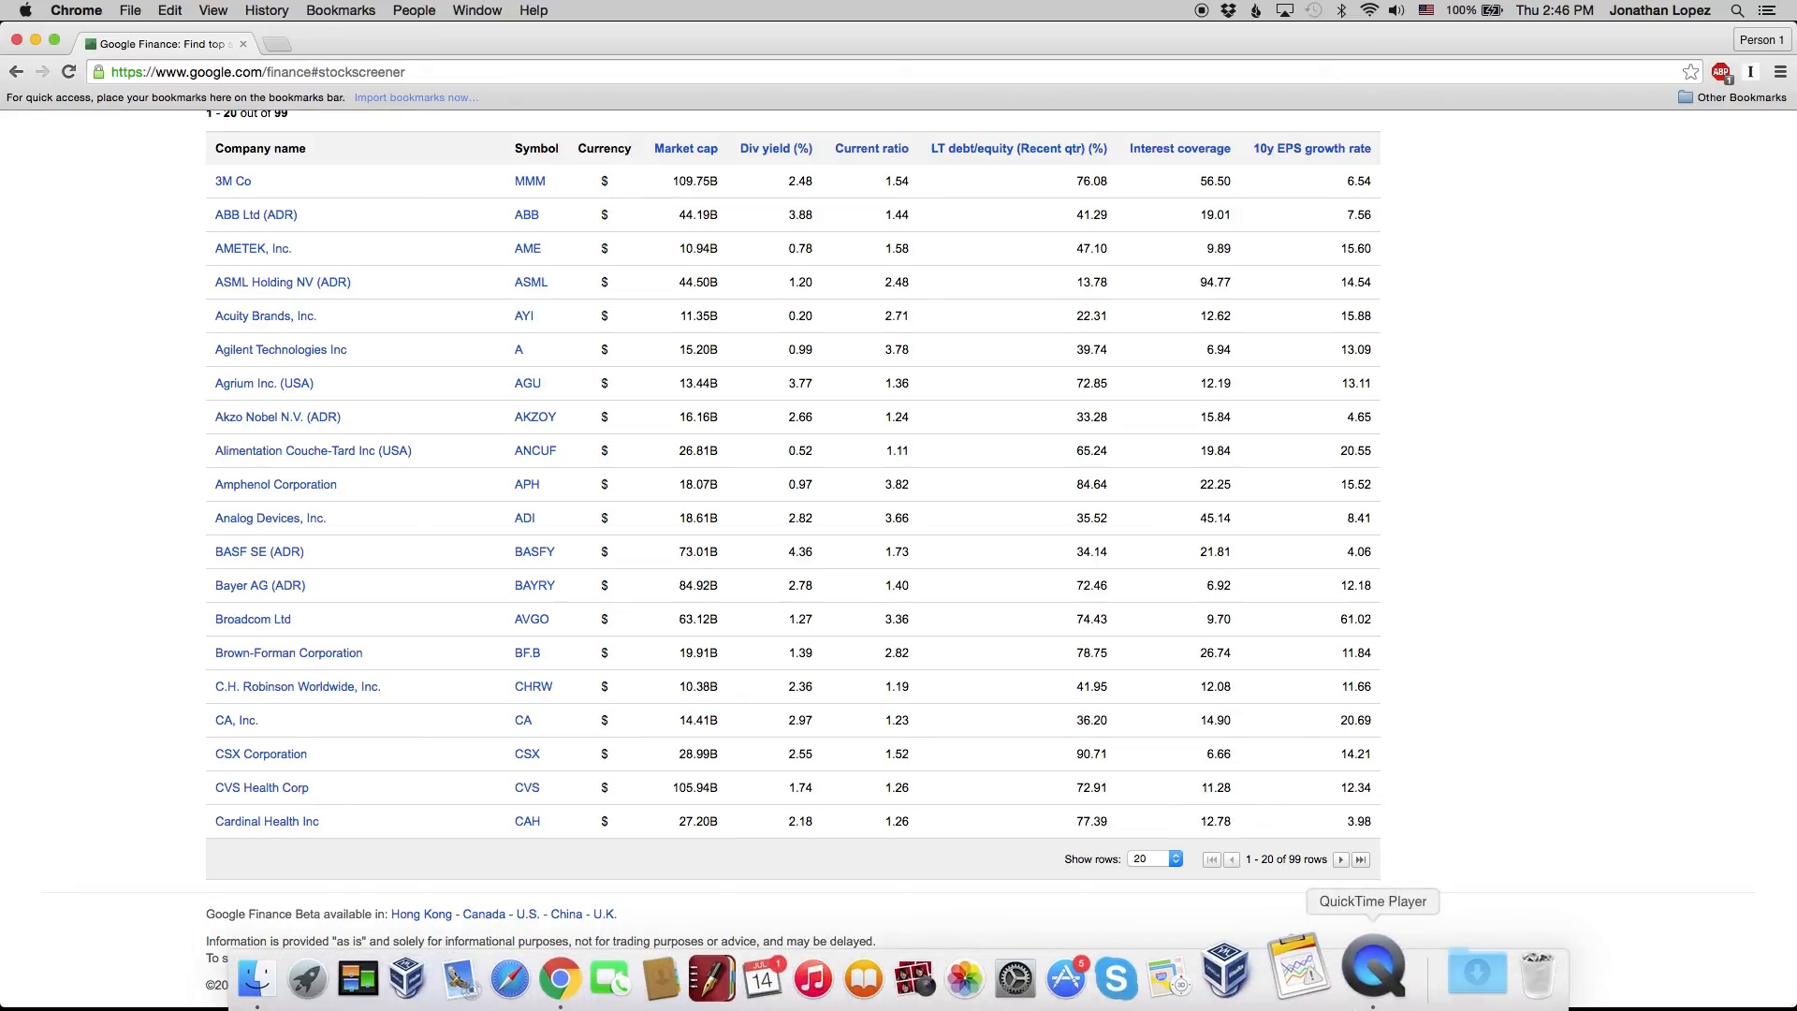
pyautogui.click(1366, 975)
pyautogui.click(1367, 975)
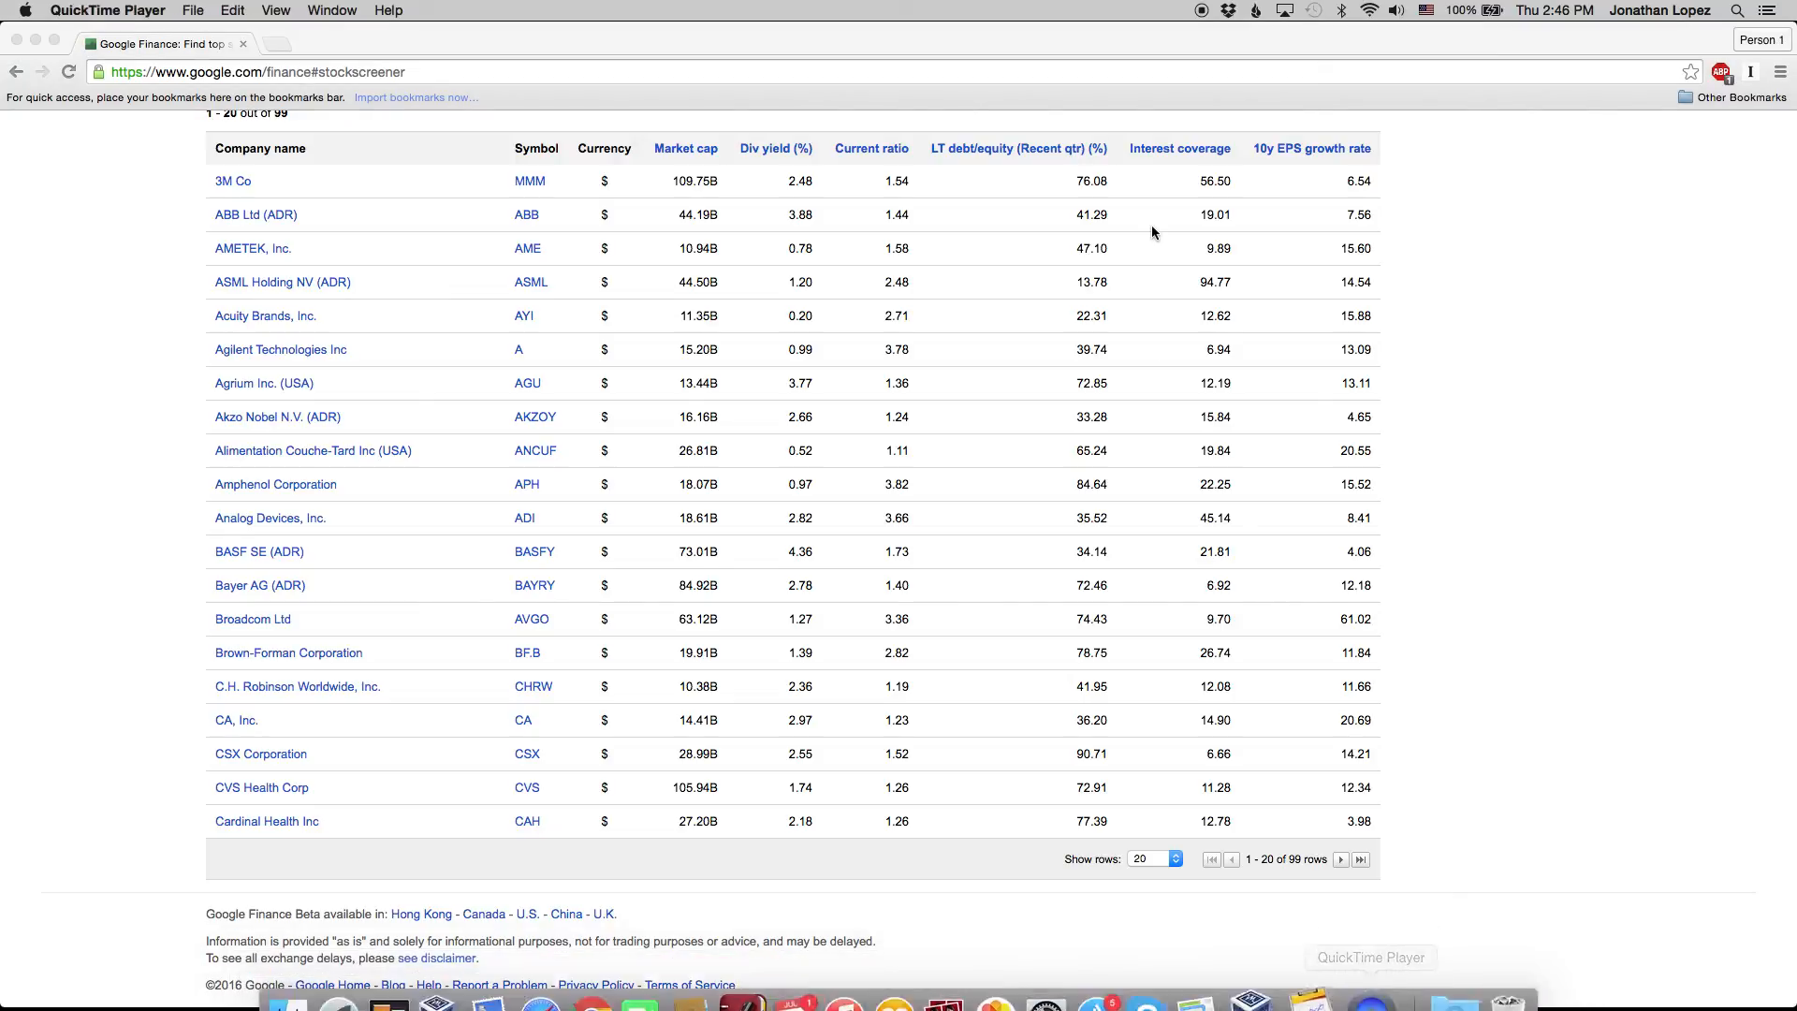